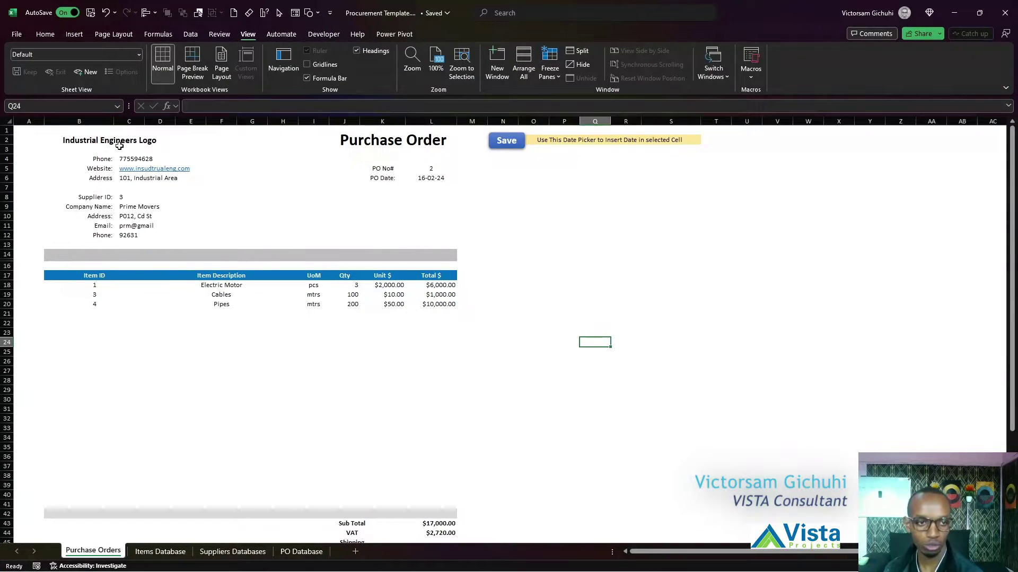
Review the purchase order form, selecting its top area and the Purchase Order title.
{"action": "scroll", "coordinate": [142, 238], "scroll_direction": "down", "scroll_amount": 3}
{"action": "scroll", "coordinate": [144, 253], "scroll_direction": "up", "scroll_amount": 3}
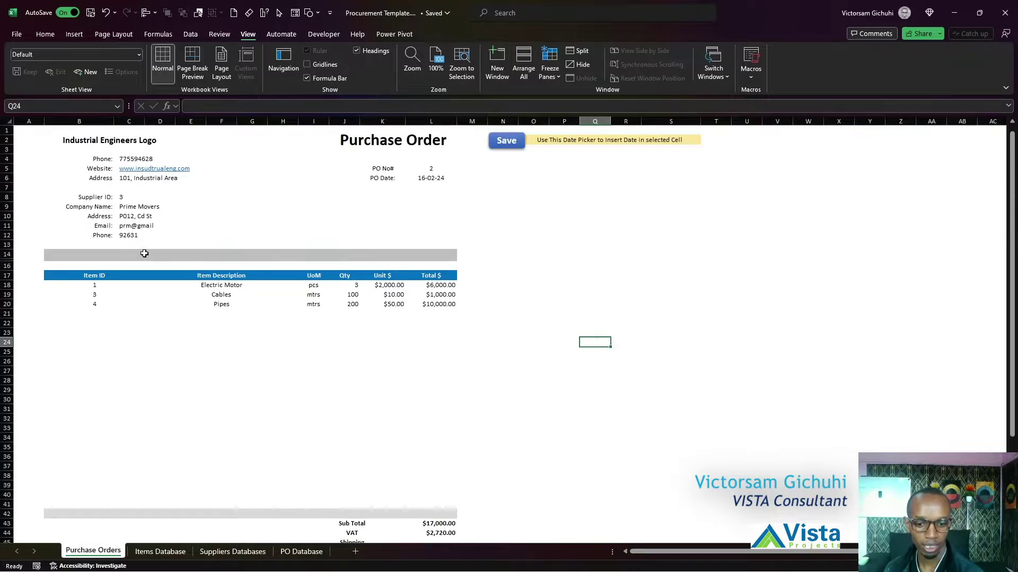
{"action": "left_click_drag", "start_coordinate": [57, 133], "coordinate": [467, 533]}
{"action": "scroll", "coordinate": [531, 448], "scroll_direction": "down", "scroll_amount": 2}
{"action": "scroll", "coordinate": [530, 448], "scroll_direction": "down", "scroll_amount": 1}
{"action": "scroll", "coordinate": [531, 447], "scroll_direction": "up", "scroll_amount": 3}
{"action": "left_click", "coordinate": [395, 137]}
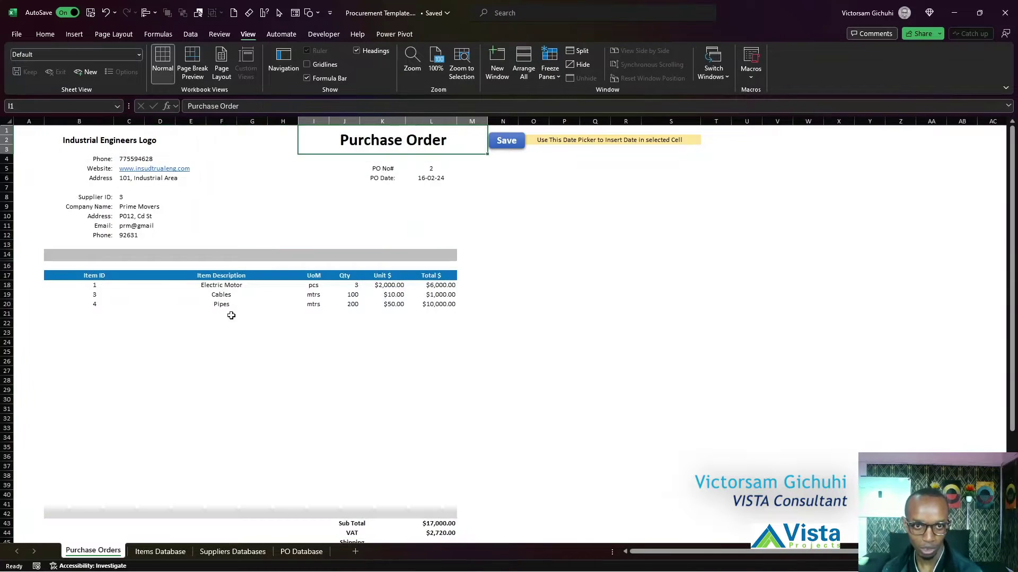
Look over the Items Database and Suppliers Databases tables, then return to the Purchase Order form.
{"action": "left_click", "coordinate": [157, 552]}
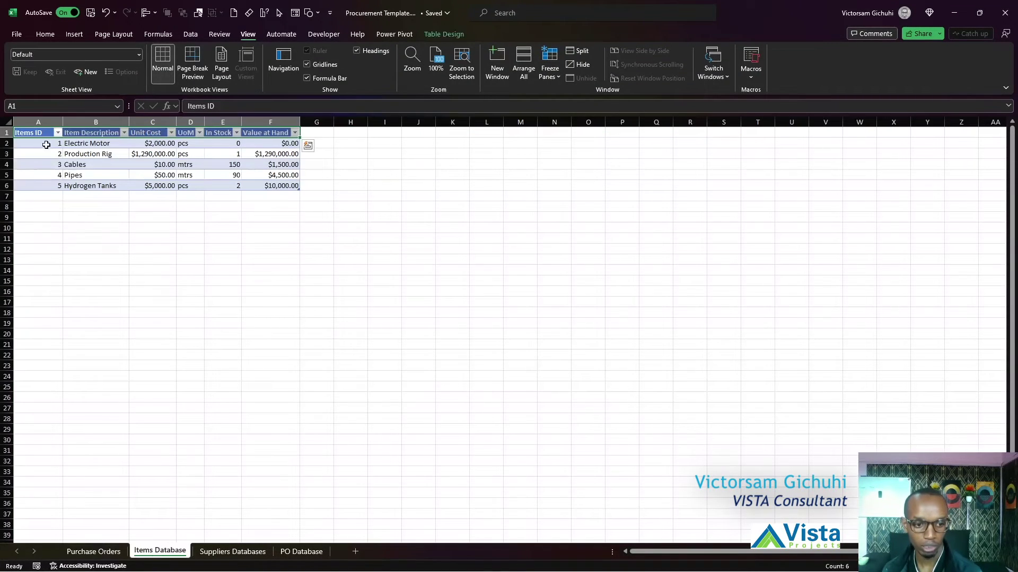
{"action": "key", "text": "Down"}
{"action": "key", "text": "Down"}
{"action": "key", "text": "Down"}
{"action": "left_click", "coordinate": [231, 552]}
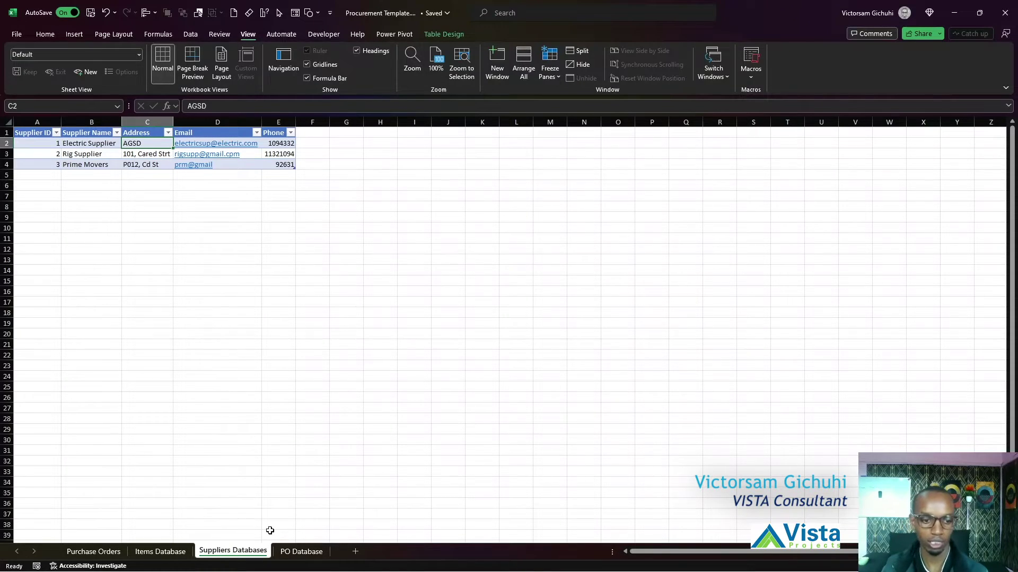
{"action": "left_click", "coordinate": [94, 551]}
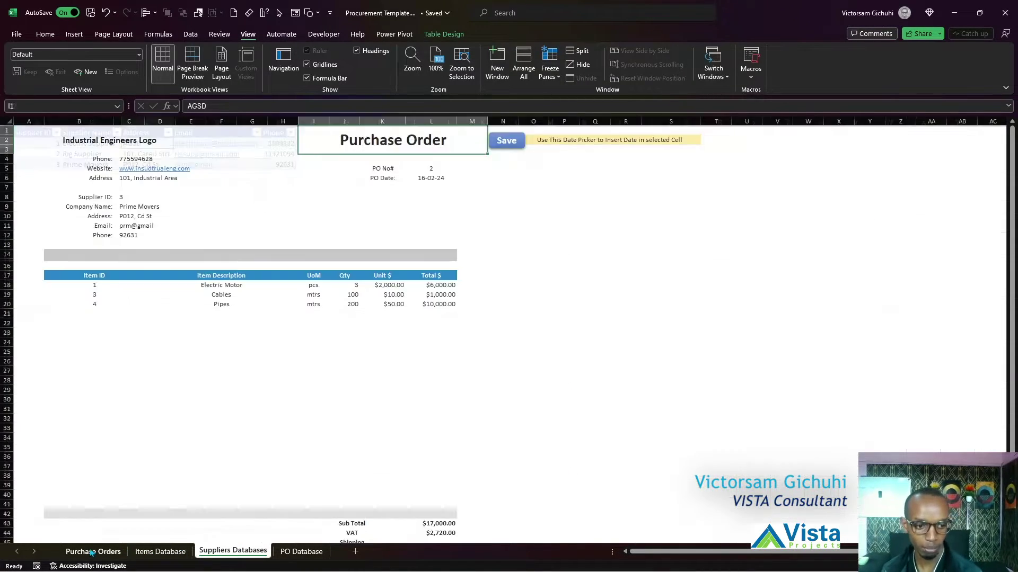
Inspect the form's layout: logo cell, Purchase Order title, PO No# and PO Date labels.
{"action": "left_click_drag", "start_coordinate": [77, 135], "coordinate": [424, 533]}
{"action": "scroll", "coordinate": [422, 388], "scroll_direction": "down", "scroll_amount": 2}
{"action": "scroll", "coordinate": [420, 387], "scroll_direction": "up", "scroll_amount": 3}
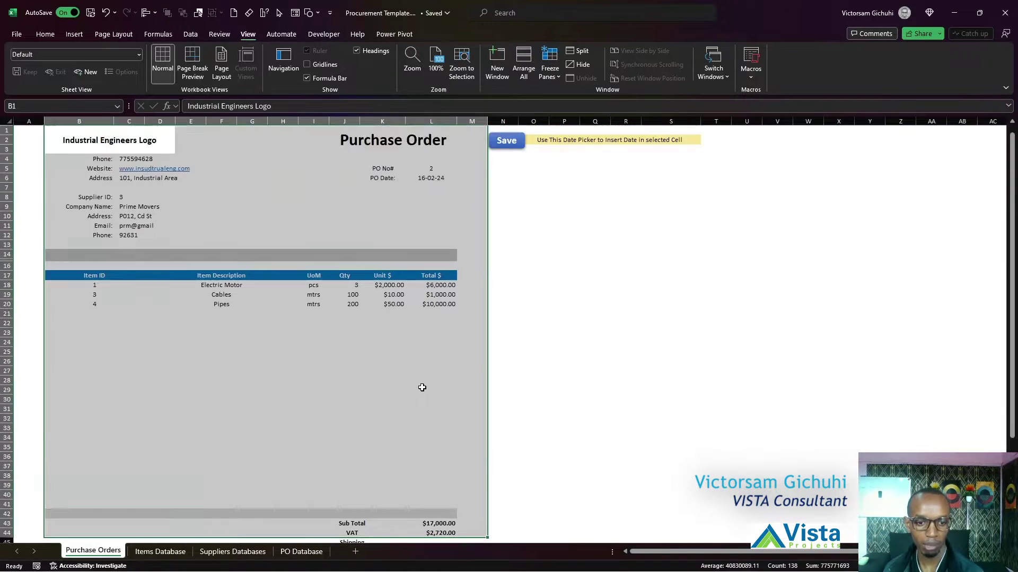
{"action": "left_click", "coordinate": [212, 188]}
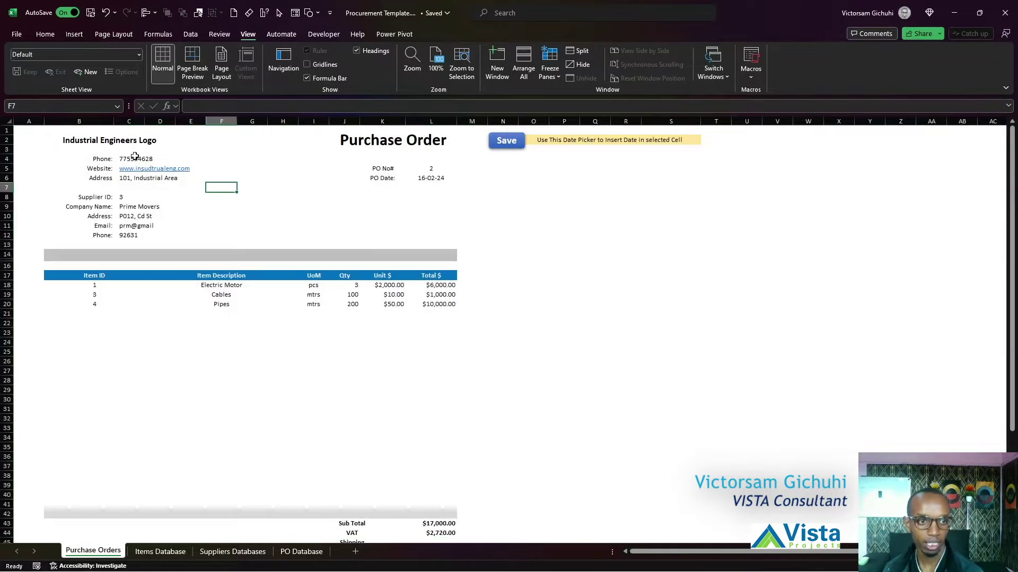
{"action": "left_click", "coordinate": [108, 139]}
{"action": "left_click", "coordinate": [416, 136]}
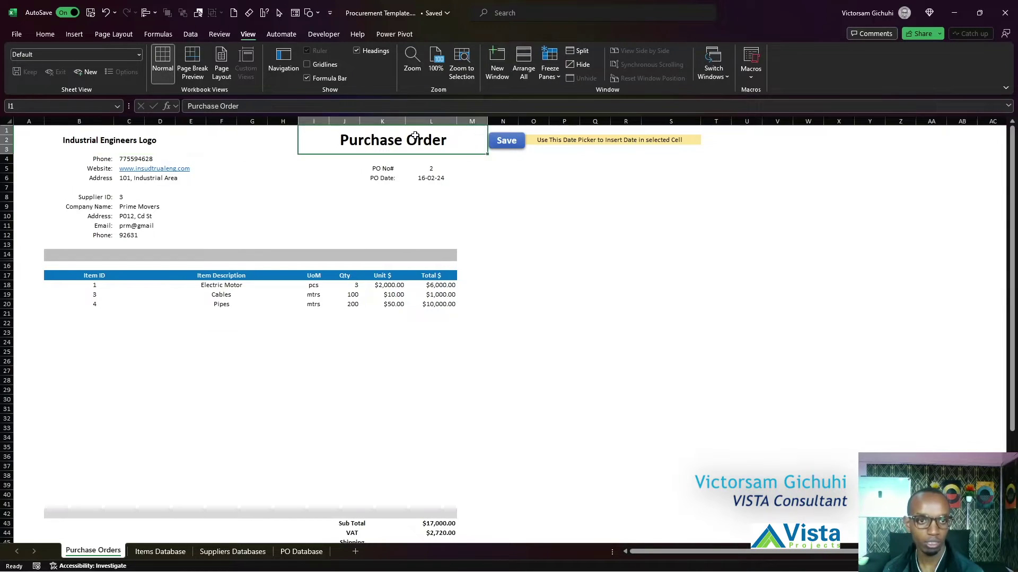
{"action": "left_click", "coordinate": [376, 171]}
{"action": "left_click", "coordinate": [371, 180]}
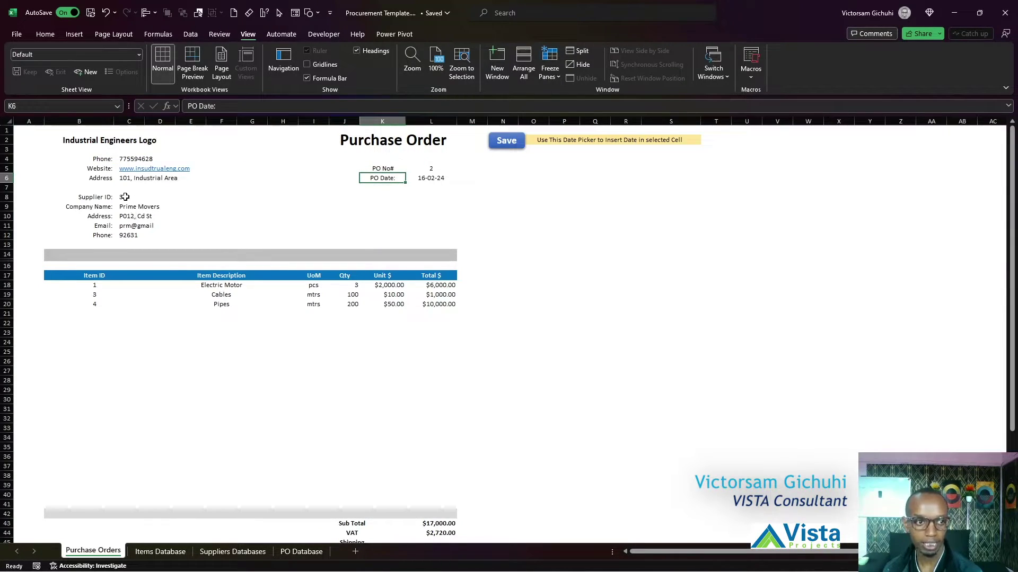
Select the looked-up supplier details, company contact details and item line rows.
{"action": "left_click_drag", "start_coordinate": [135, 199], "coordinate": [125, 234]}
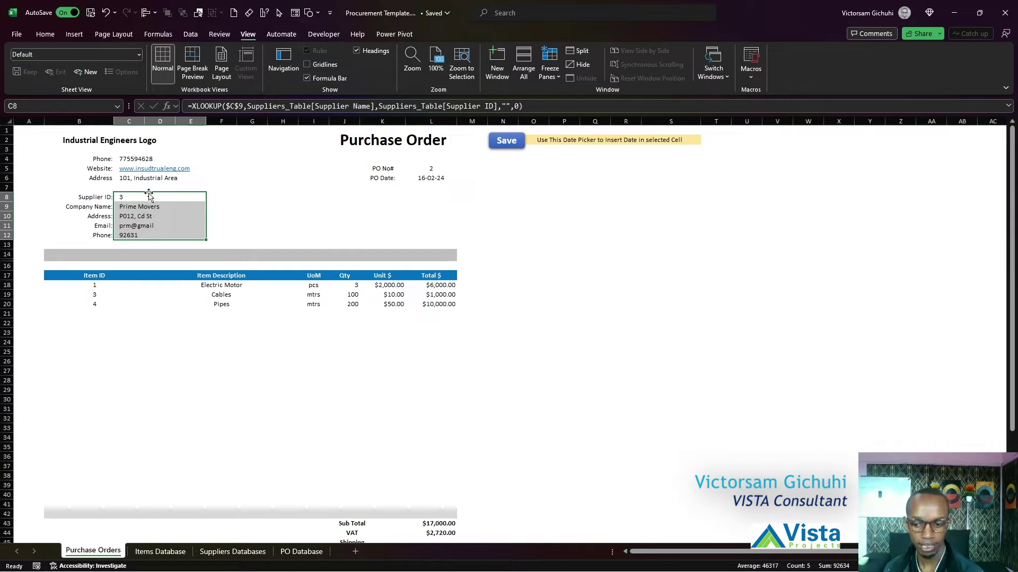
{"action": "left_click_drag", "start_coordinate": [147, 159], "coordinate": [147, 184]}
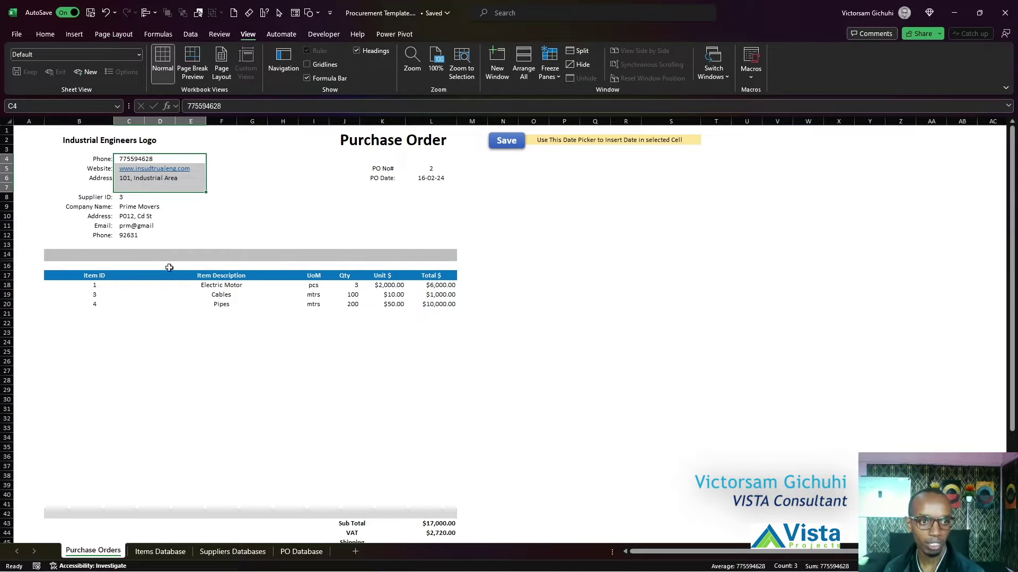
{"action": "left_click_drag", "start_coordinate": [125, 281], "coordinate": [433, 422]}
{"action": "scroll", "coordinate": [432, 422], "scroll_direction": "down", "scroll_amount": 3}
{"action": "scroll", "coordinate": [357, 368], "scroll_direction": "up", "scroll_amount": 3}
Add row 21 as 20 mtrs of Cables, then select the empty item rows below.
{"action": "left_click", "coordinate": [219, 313]}
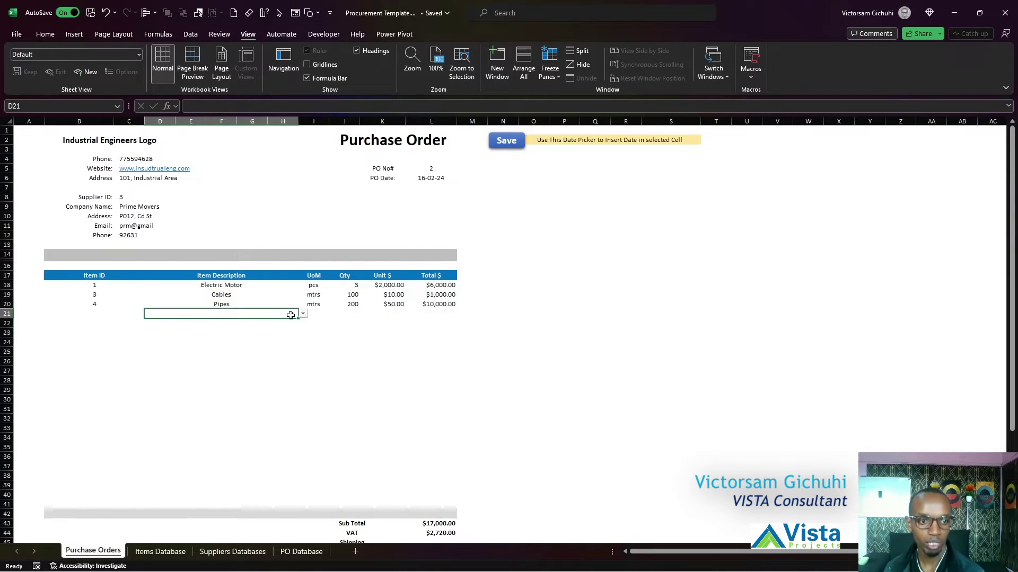
{"action": "left_click", "coordinate": [303, 314]}
{"action": "left_click", "coordinate": [241, 343]}
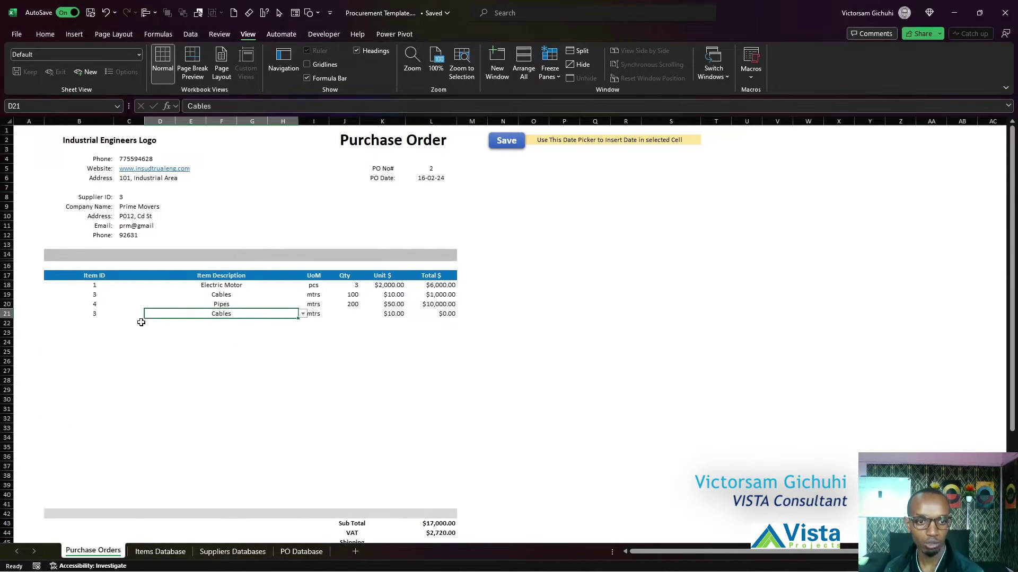
{"action": "left_click", "coordinate": [348, 314]}
{"action": "type", "text": "20"}
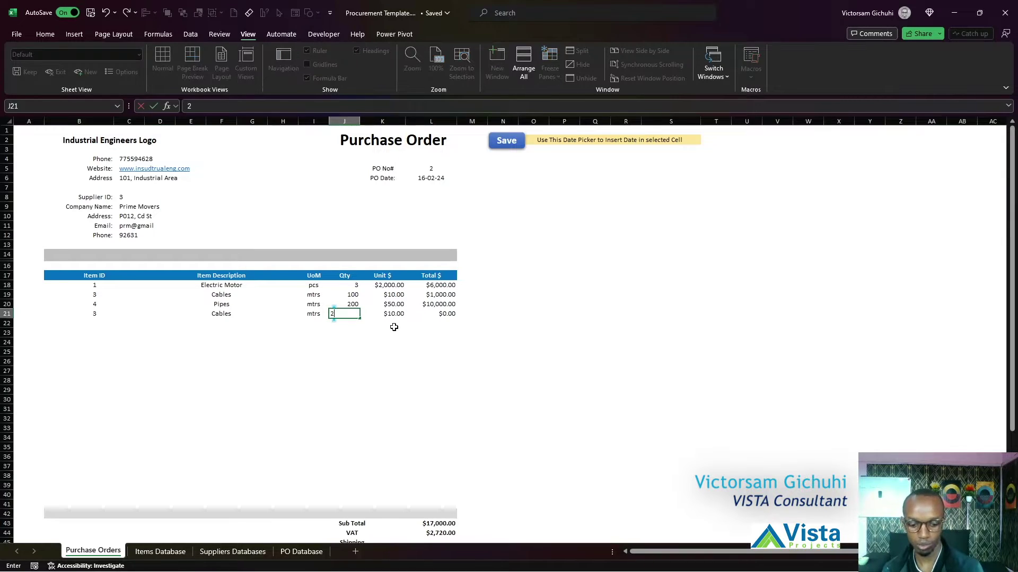
{"action": "left_click", "coordinate": [393, 341]}
{"action": "scroll", "coordinate": [188, 277], "scroll_direction": "down", "scroll_amount": 2}
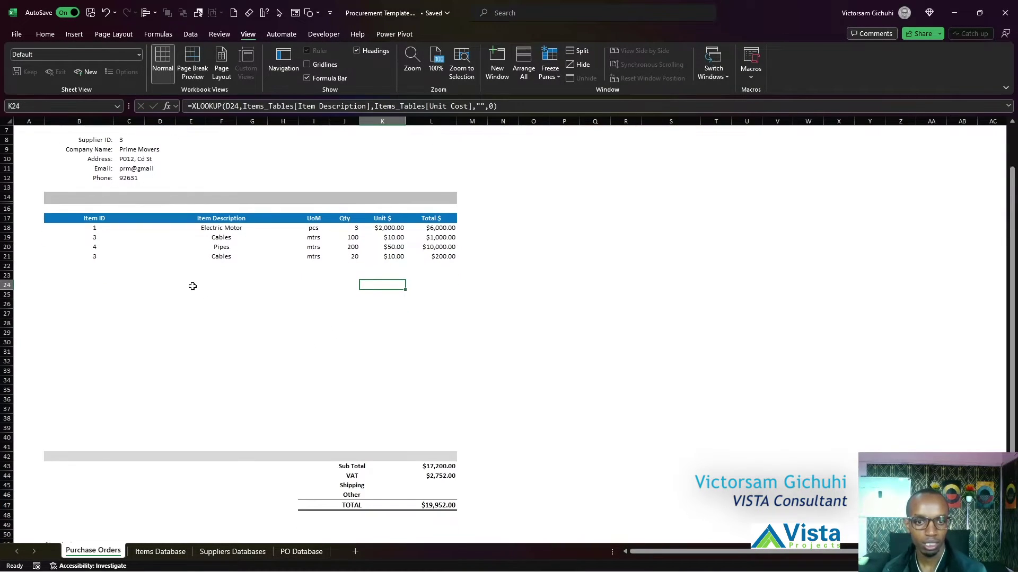
{"action": "mouse_move", "coordinate": [87, 269]}
{"action": "left_mouse_down"}
{"action": "mouse_move", "coordinate": [431, 325]}
{"action": "mouse_move", "coordinate": [438, 444]}
{"action": "left_mouse_up"}
{"action": "scroll", "coordinate": [253, 426], "scroll_direction": "down", "scroll_amount": 4}
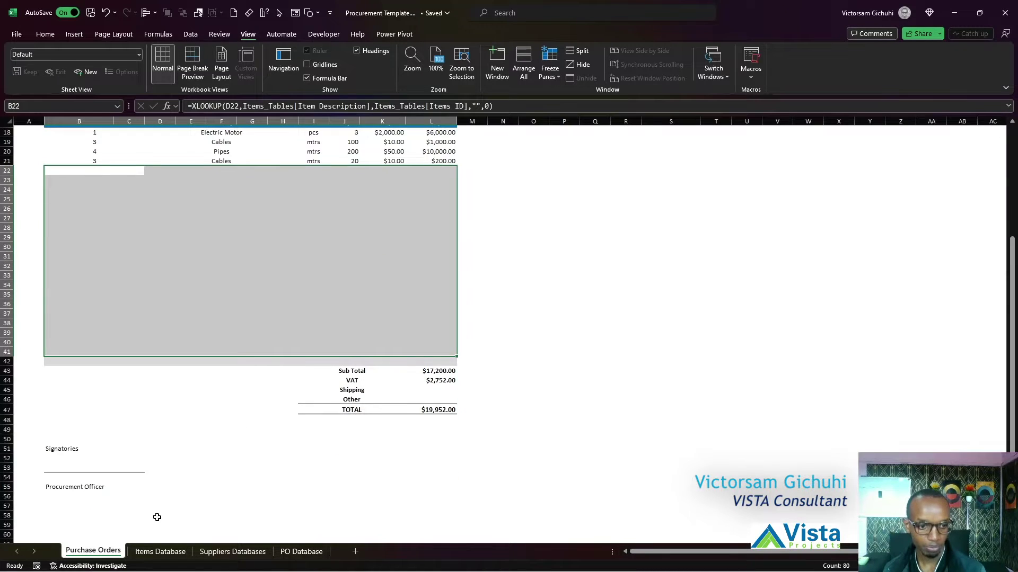
Select the five item records on Items Database and widen Item Description slightly.
{"action": "left_click", "coordinate": [160, 552]}
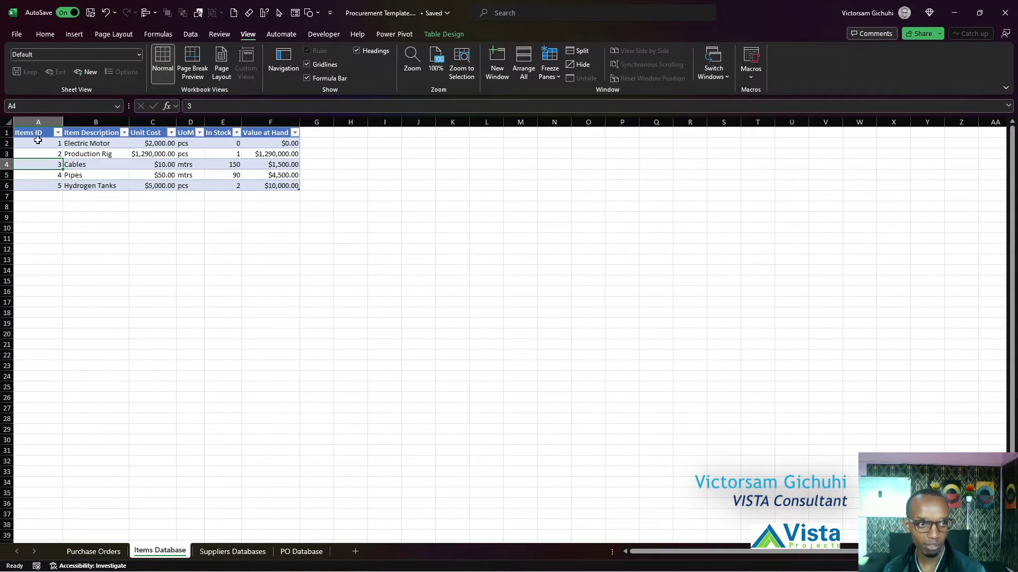
{"action": "mouse_move", "coordinate": [38, 140]}
{"action": "left_mouse_down"}
{"action": "mouse_move", "coordinate": [276, 165]}
{"action": "mouse_move", "coordinate": [284, 192]}
{"action": "left_mouse_up"}
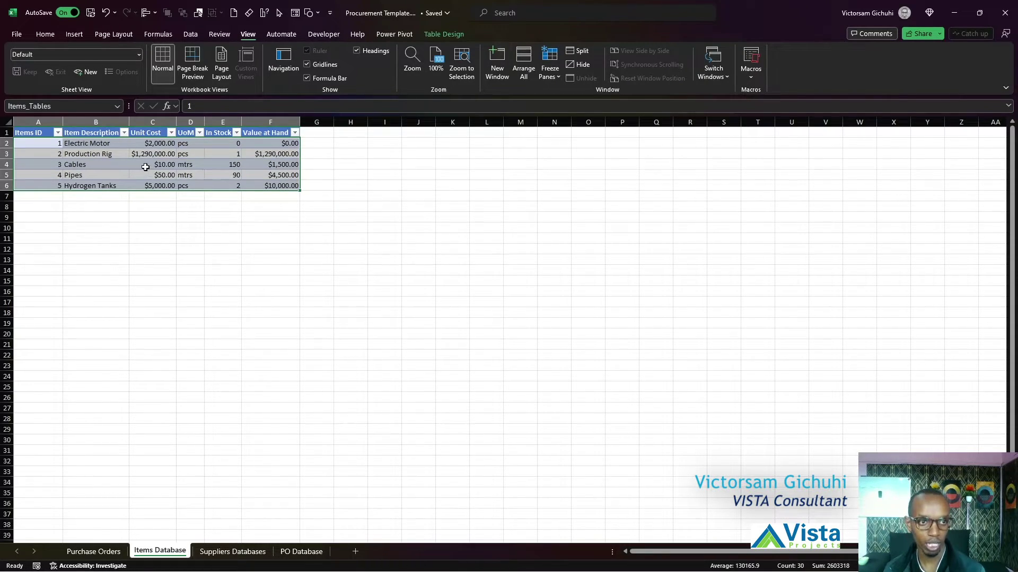
{"action": "left_click_drag", "start_coordinate": [129, 122], "coordinate": [130, 122]}
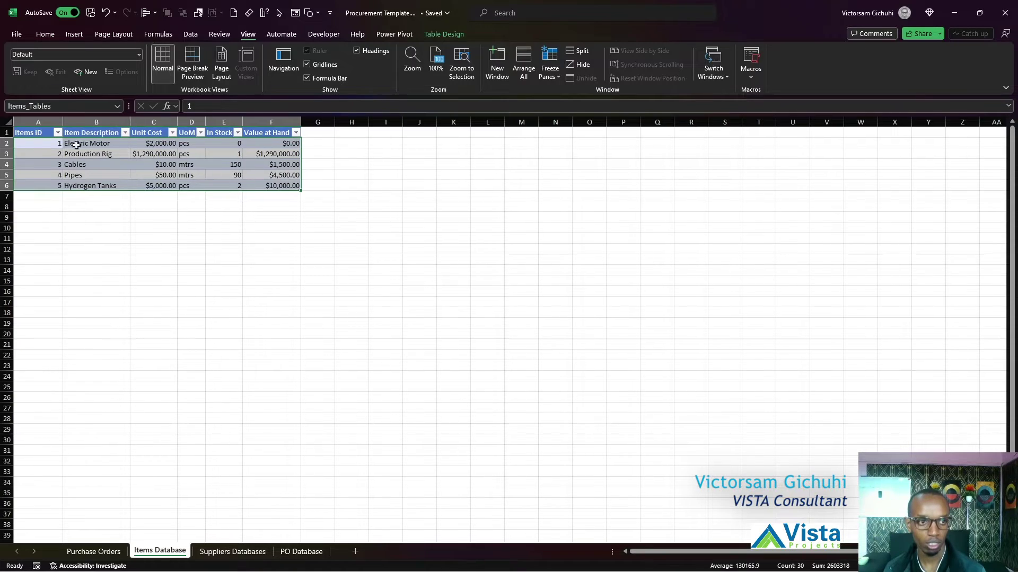
Check each field of the Electric Motor record, ending at its Value at Hand formula.
{"action": "left_click", "coordinate": [33, 140]}
{"action": "left_click", "coordinate": [122, 144]}
{"action": "left_click", "coordinate": [170, 142]}
{"action": "left_click", "coordinate": [194, 142]}
{"action": "left_click", "coordinate": [220, 142]}
{"action": "left_click", "coordinate": [274, 142]}
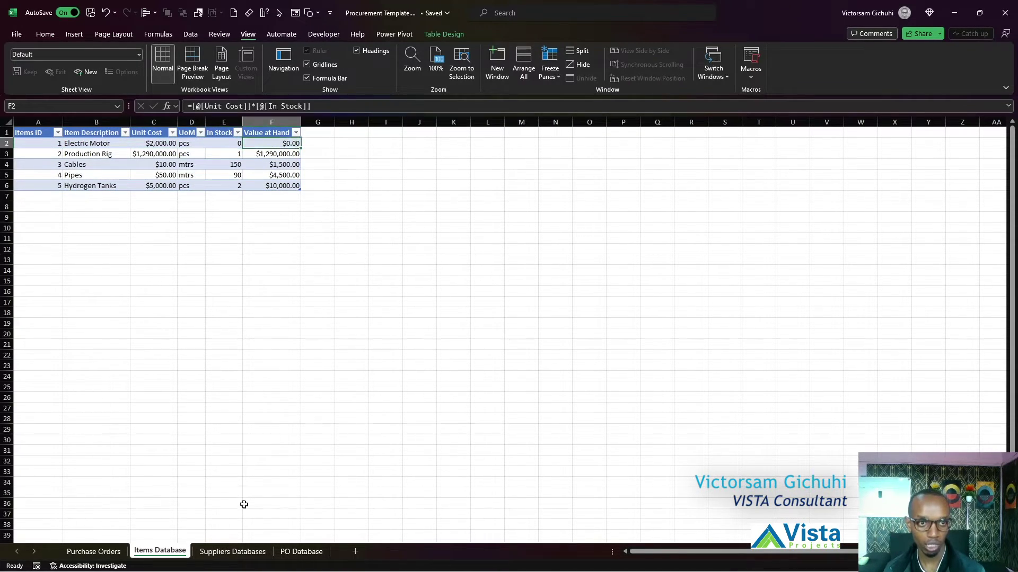
Inspect the first supplier's ID, name, address and phone, then view the PO Database sheet.
{"action": "left_click", "coordinate": [248, 552]}
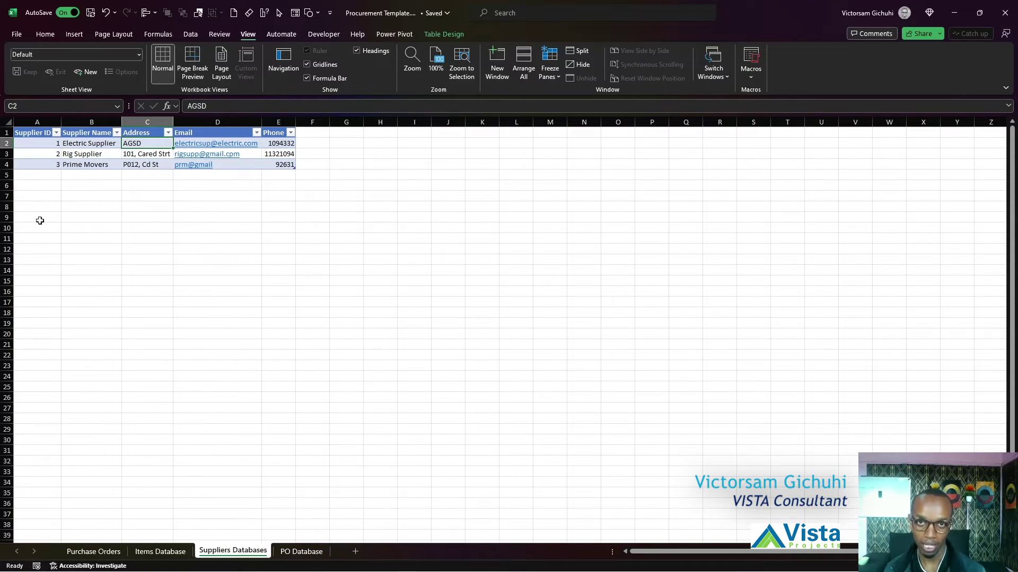
{"action": "left_click", "coordinate": [38, 142]}
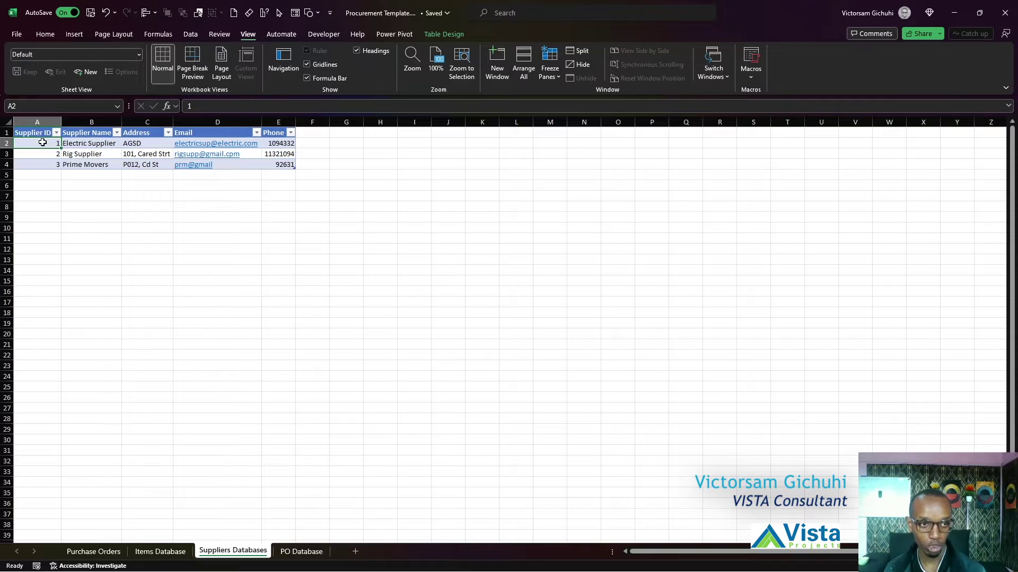
{"action": "left_click", "coordinate": [78, 143]}
{"action": "left_click", "coordinate": [137, 144]}
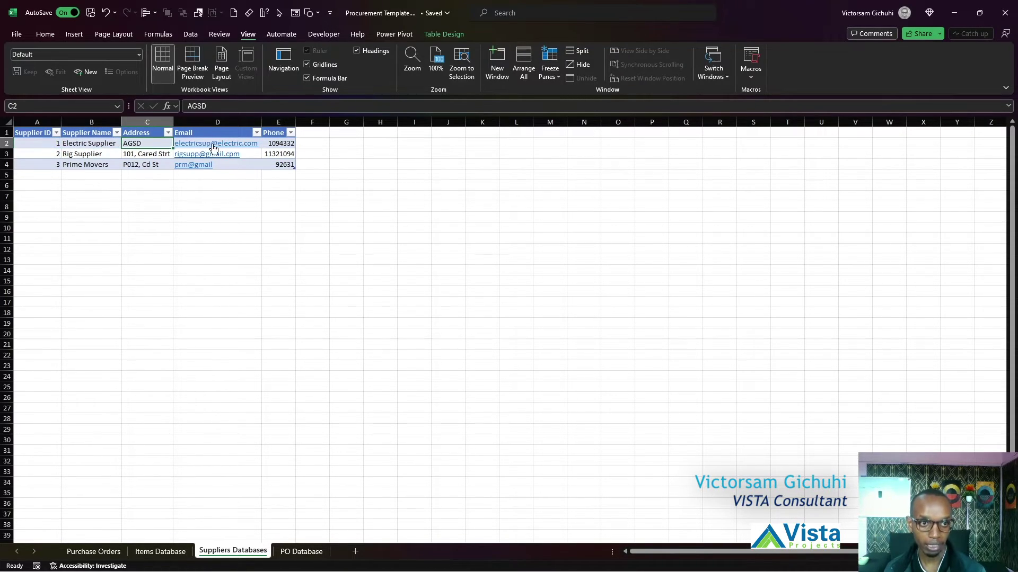
{"action": "left_click", "coordinate": [278, 142]}
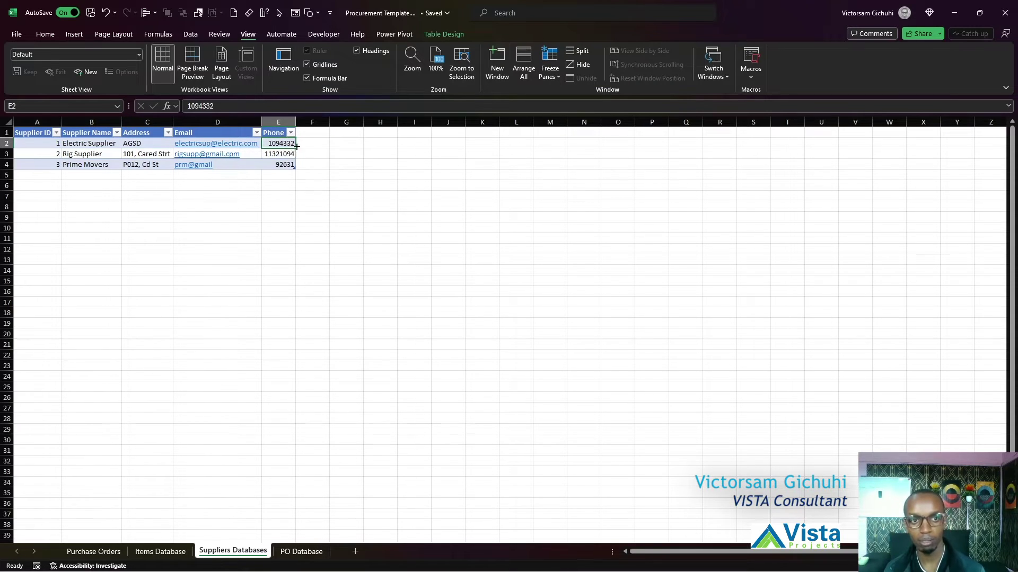
{"action": "left_click", "coordinate": [308, 132]}
{"action": "left_click", "coordinate": [376, 132]}
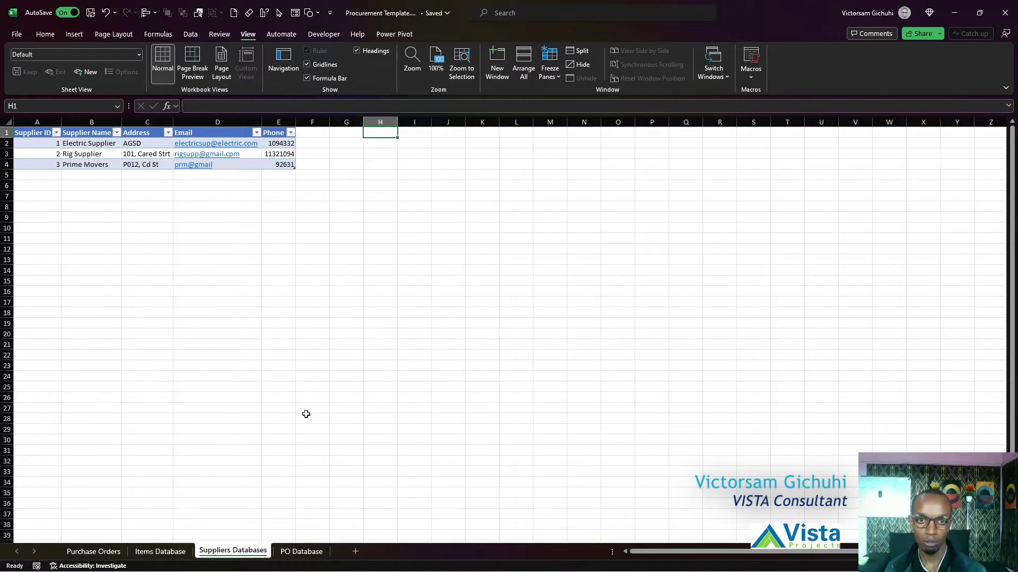
{"action": "left_click", "coordinate": [301, 552]}
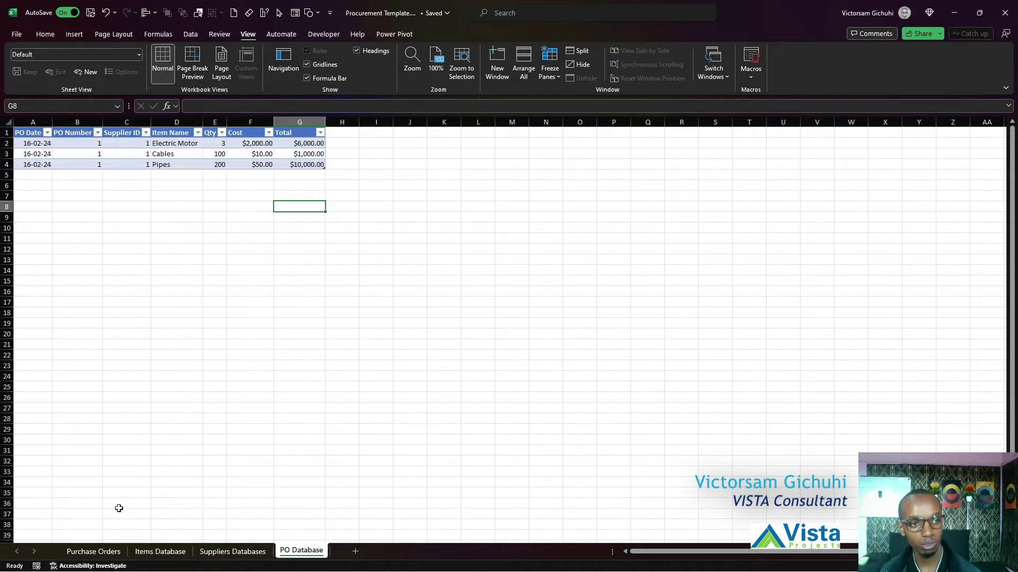
Compare the Purchase Order form with the saved PO 1 rows on the PO Database sheet.
{"action": "left_click", "coordinate": [95, 551]}
{"action": "scroll", "coordinate": [409, 160], "scroll_direction": "up", "scroll_amount": 6}
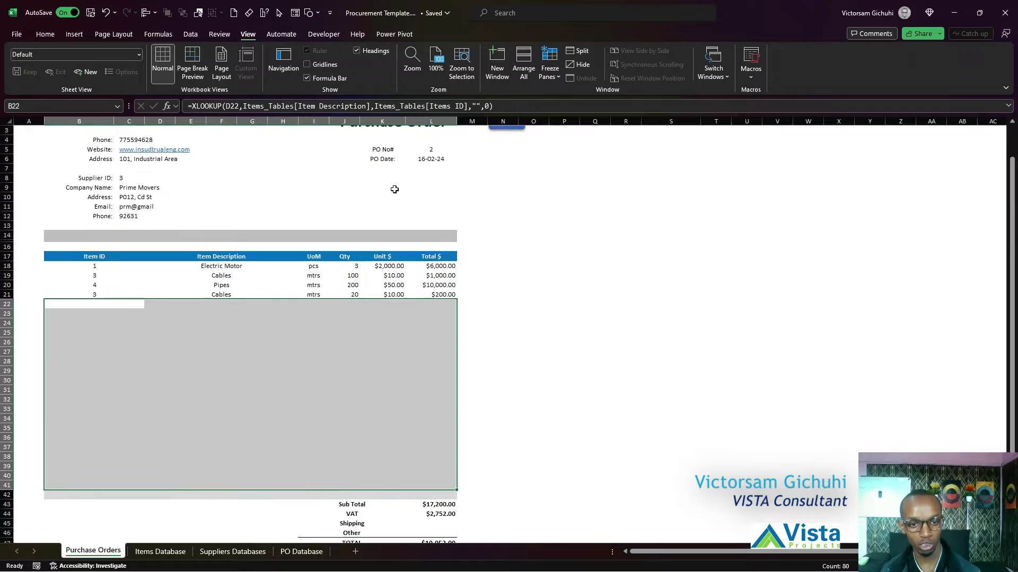
{"action": "left_click", "coordinate": [387, 150]}
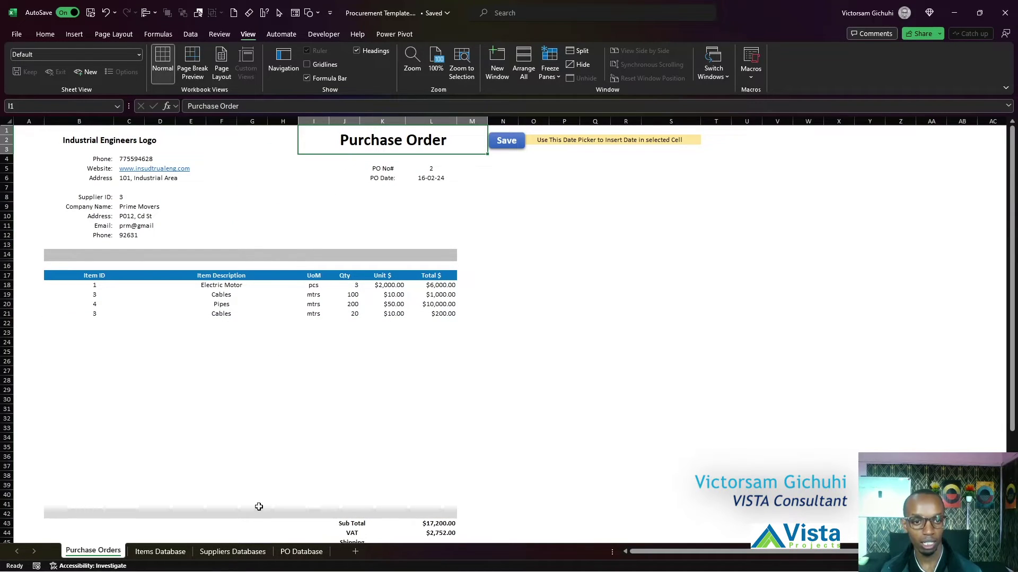
{"action": "left_click", "coordinate": [307, 553]}
{"action": "left_click_drag", "start_coordinate": [38, 143], "coordinate": [286, 182]}
{"action": "left_click", "coordinate": [113, 551]}
{"action": "left_click_drag", "start_coordinate": [58, 139], "coordinate": [369, 449]}
{"action": "scroll", "coordinate": [329, 428], "scroll_direction": "down", "scroll_amount": 1}
{"action": "scroll", "coordinate": [329, 427], "scroll_direction": "up", "scroll_amount": 3}
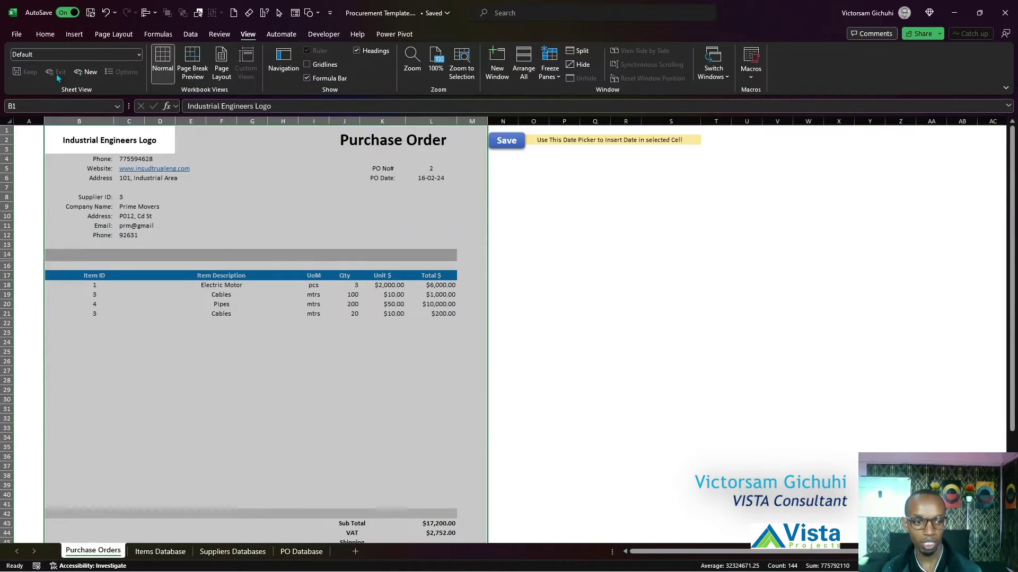
{"action": "left_click", "coordinate": [250, 186]}
{"action": "left_click", "coordinate": [18, 34]}
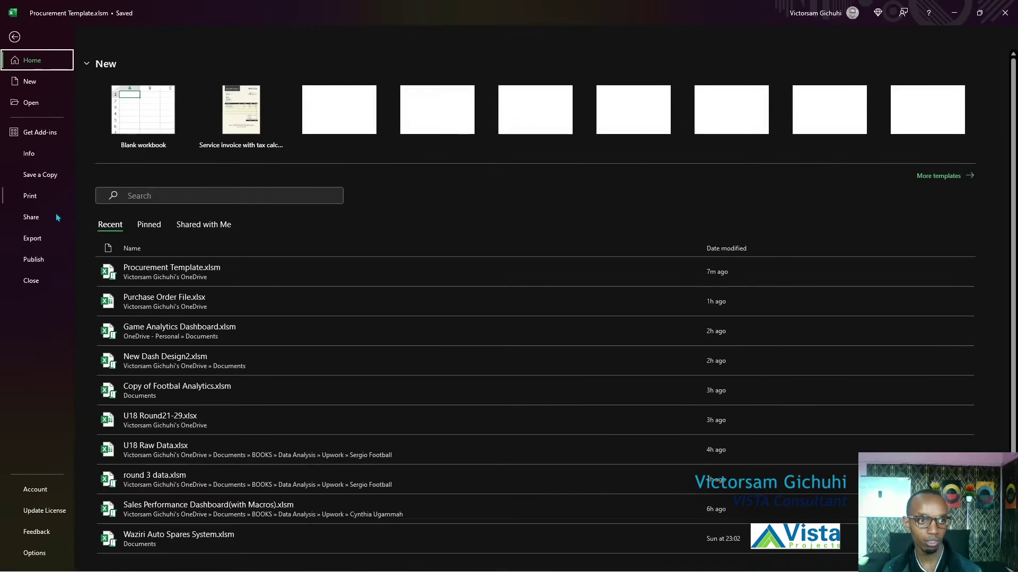
{"action": "left_click", "coordinate": [47, 197]}
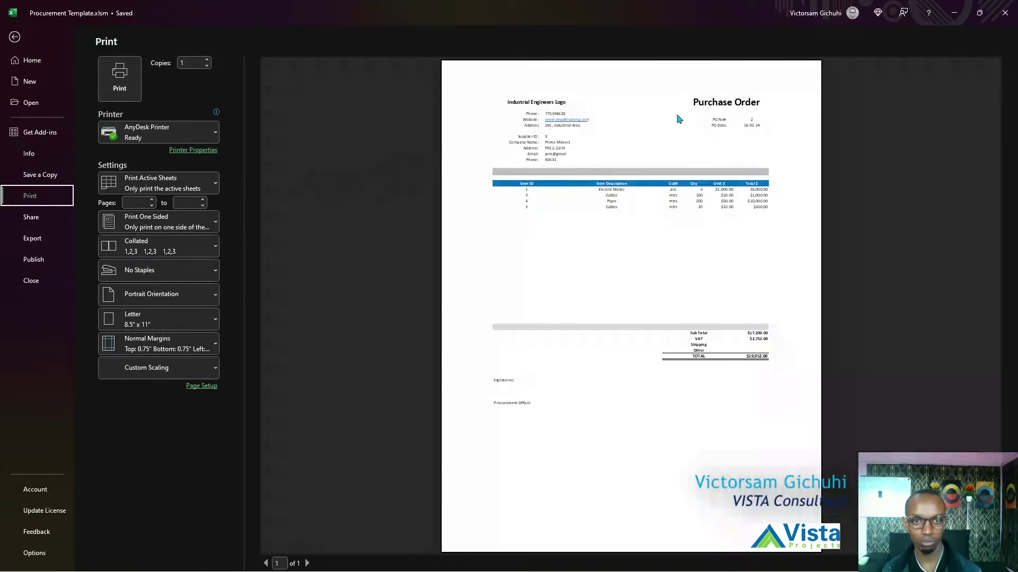
{"action": "left_click", "coordinate": [37, 238]}
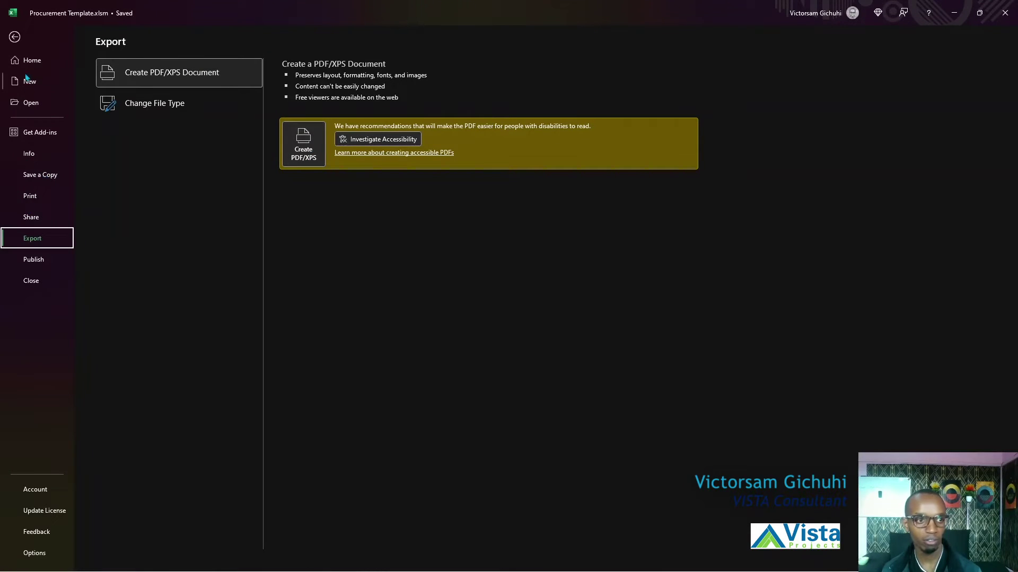
{"action": "left_click", "coordinate": [15, 36]}
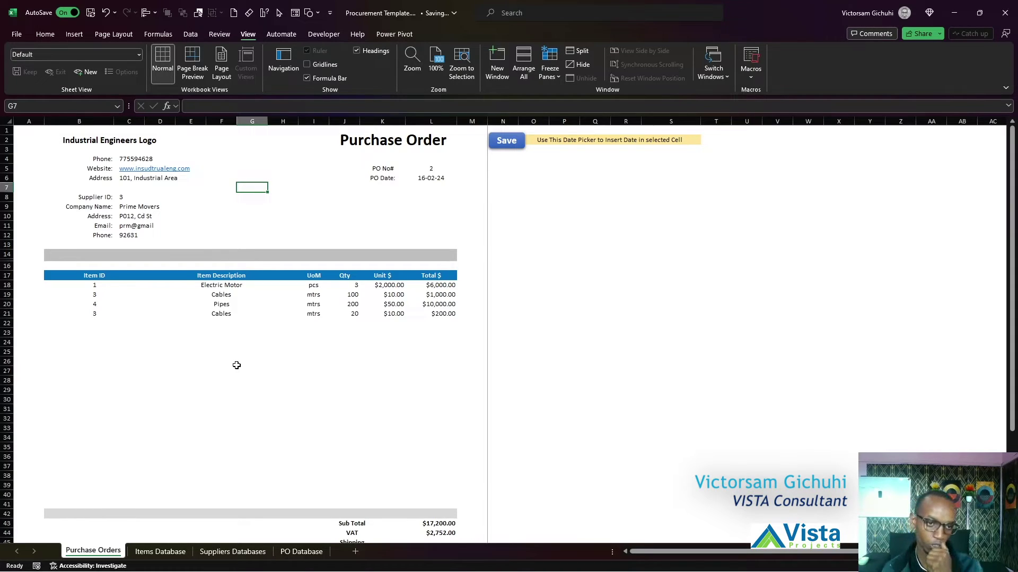
{"action": "scroll", "coordinate": [237, 365], "scroll_direction": "down", "scroll_amount": 2}
{"action": "scroll", "coordinate": [236, 365], "scroll_direction": "up", "scroll_amount": 2}
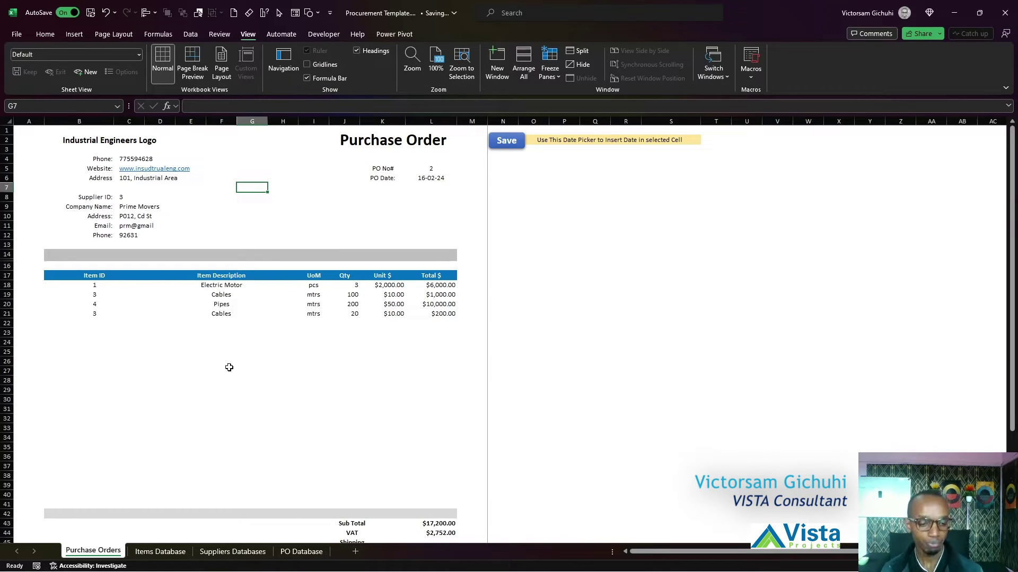
Review the existing PO 1 rows in the PO Database, then the form's first item lines.
{"action": "left_click", "coordinate": [294, 551]}
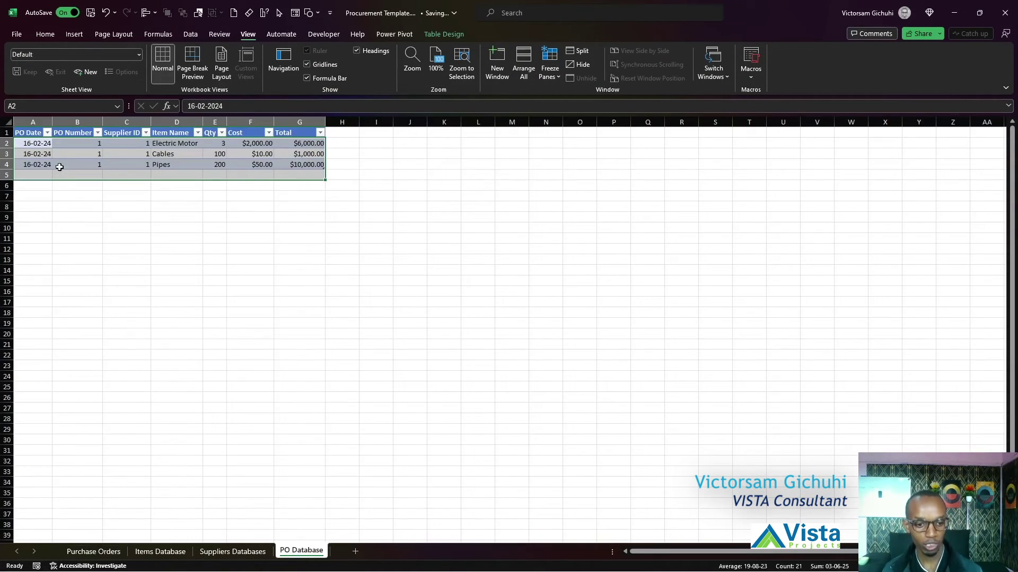
{"action": "left_click_drag", "start_coordinate": [40, 144], "coordinate": [299, 164]}
{"action": "left_click", "coordinate": [94, 552]}
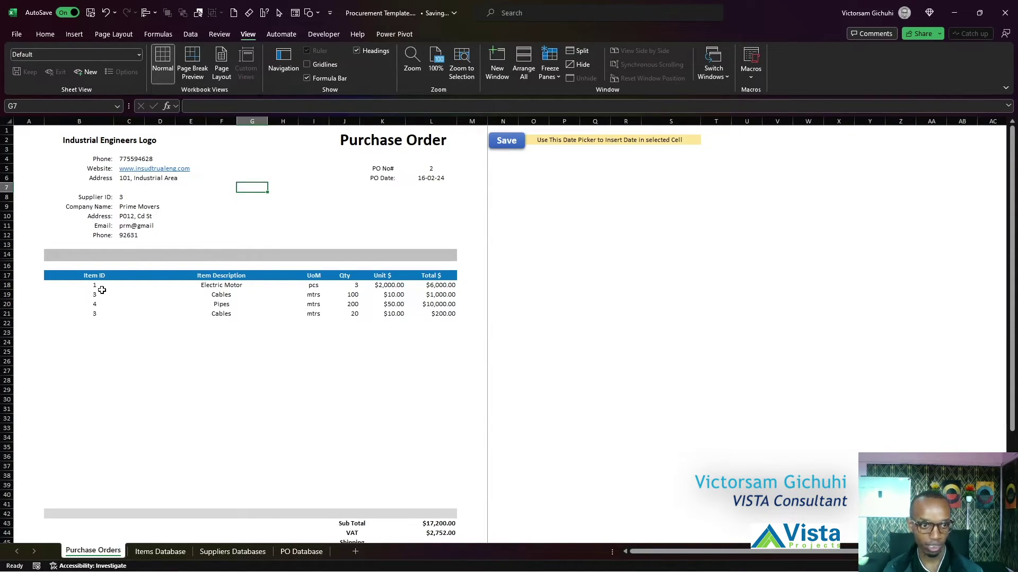
{"action": "left_click_drag", "start_coordinate": [101, 292], "coordinate": [400, 285]}
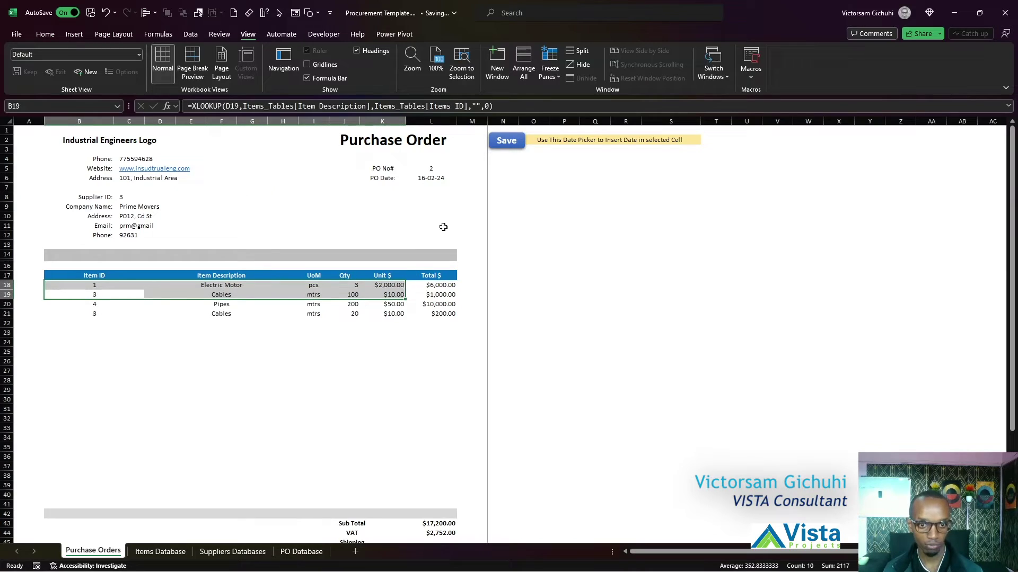
Save PO 2 with Yes and OK, then check its four new database rows.
{"action": "left_click", "coordinate": [508, 146]}
{"action": "left_click", "coordinate": [489, 325]}
{"action": "left_click", "coordinate": [544, 326]}
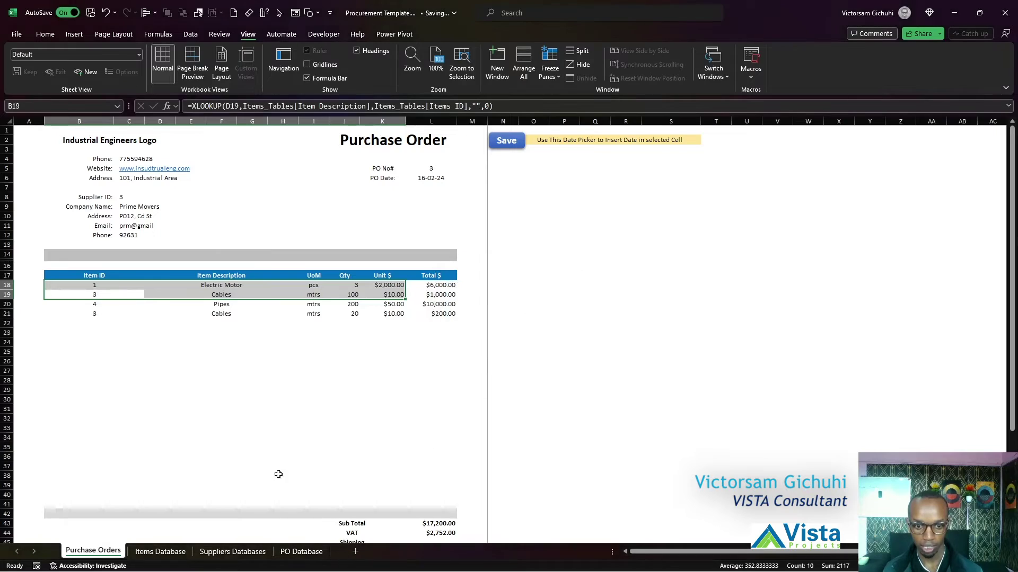
{"action": "left_click_drag", "start_coordinate": [94, 287], "coordinate": [101, 319]}
{"action": "left_click", "coordinate": [301, 552]}
{"action": "left_click_drag", "start_coordinate": [80, 178], "coordinate": [302, 210]}
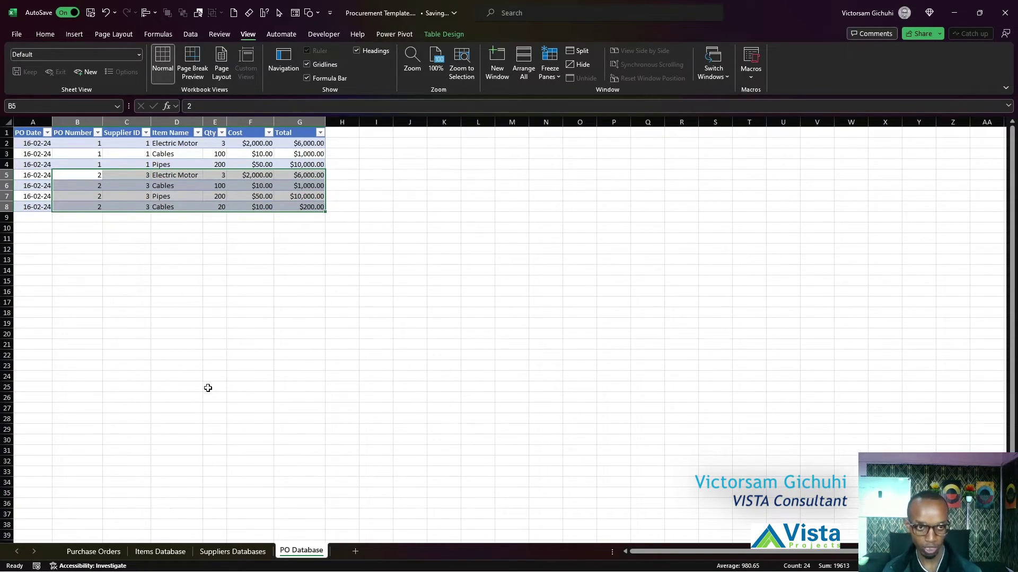
Review the form's item lines and the formula behind PO No#.
{"action": "left_click", "coordinate": [93, 551]}
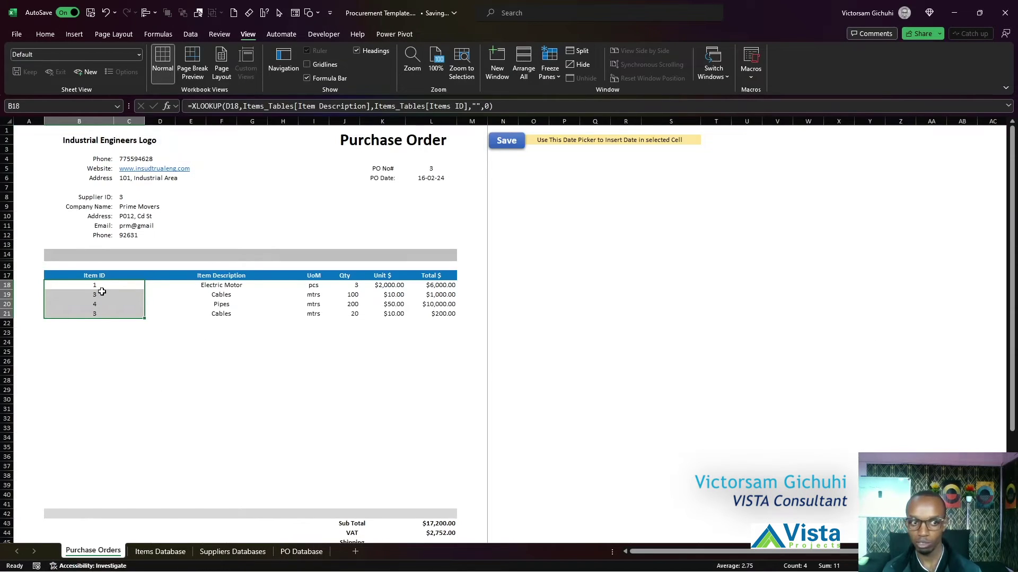
{"action": "left_click_drag", "start_coordinate": [99, 286], "coordinate": [459, 306]}
{"action": "left_click", "coordinate": [333, 206]}
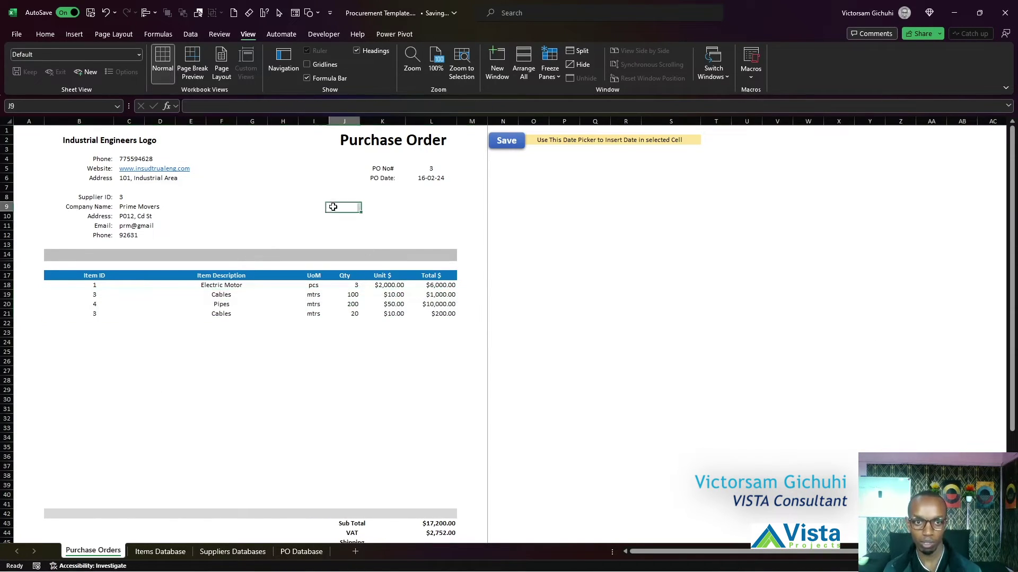
{"action": "left_click", "coordinate": [426, 170]}
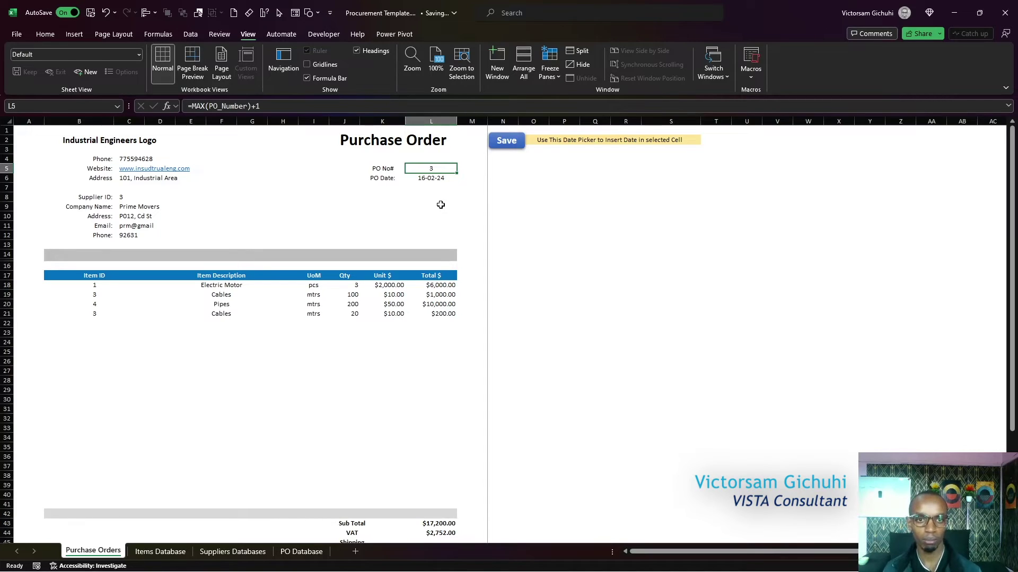
Clear the Cables item and its quantity 20 from row 21.
{"action": "left_click", "coordinate": [218, 314]}
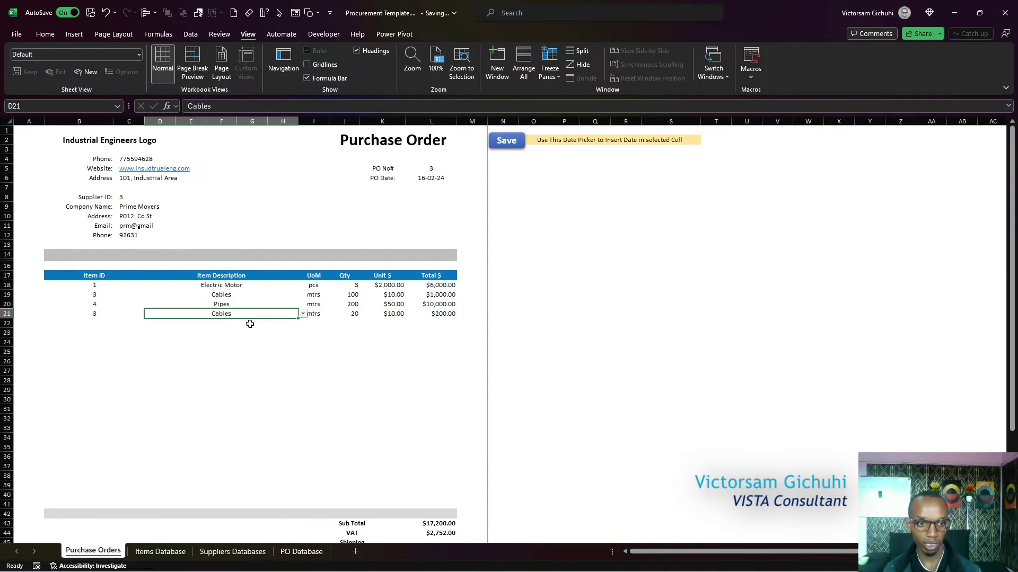
{"action": "key", "text": "Delete"}
{"action": "left_click", "coordinate": [347, 303]}
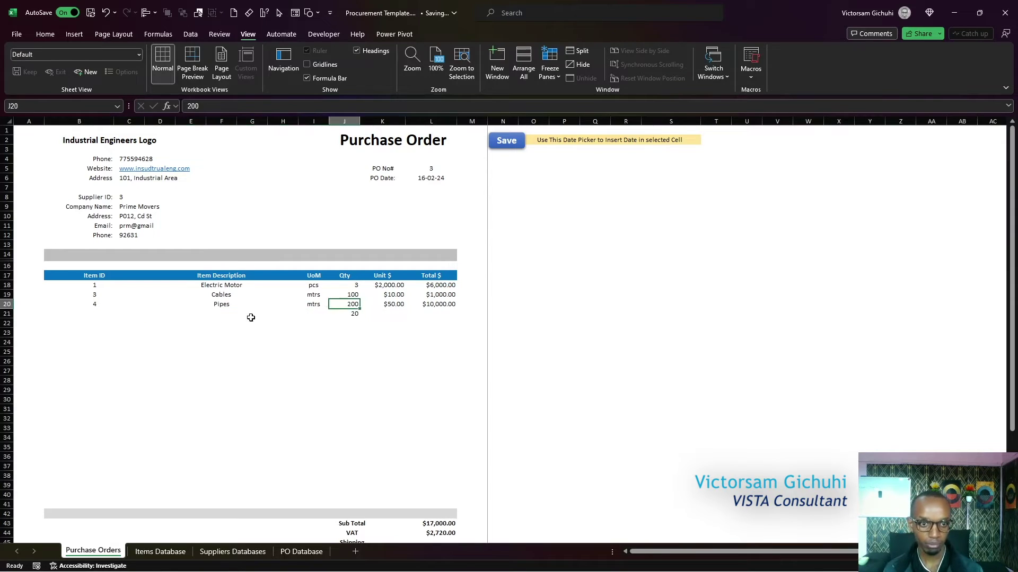
{"action": "left_click", "coordinate": [223, 314]}
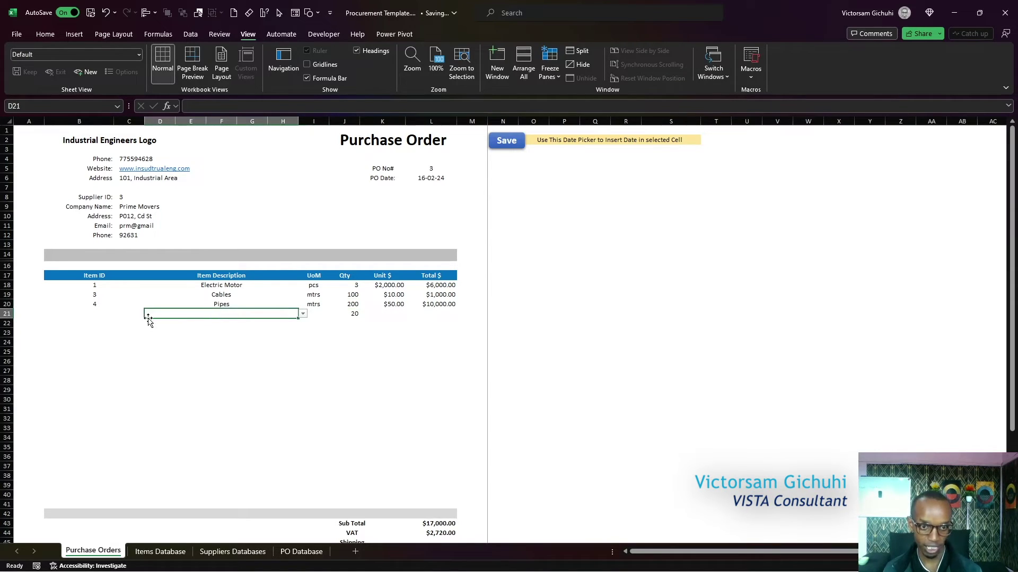
{"action": "left_click", "coordinate": [355, 314]}
{"action": "key", "text": "Delete"}
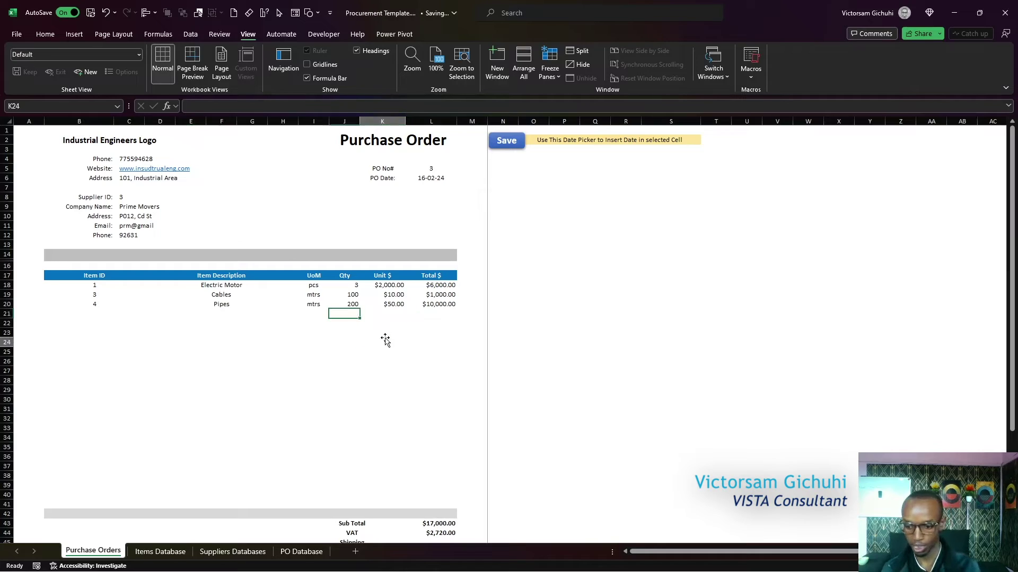
{"action": "left_click", "coordinate": [103, 303]}
{"action": "left_click", "coordinate": [345, 306]}
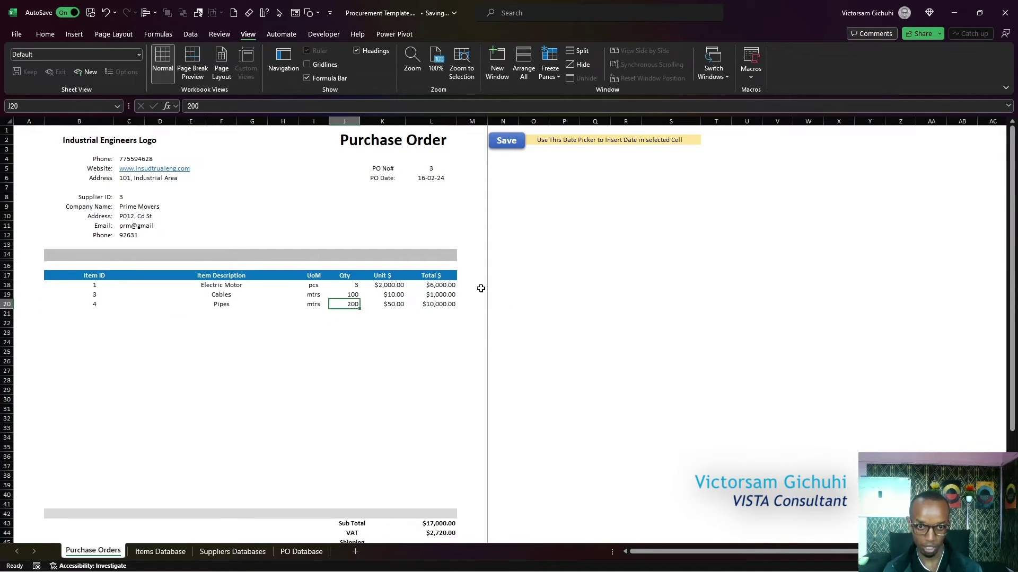
Change the third line's item from Pipes to Hydrogen Tanks and select its quantity.
{"action": "left_click", "coordinate": [238, 304]}
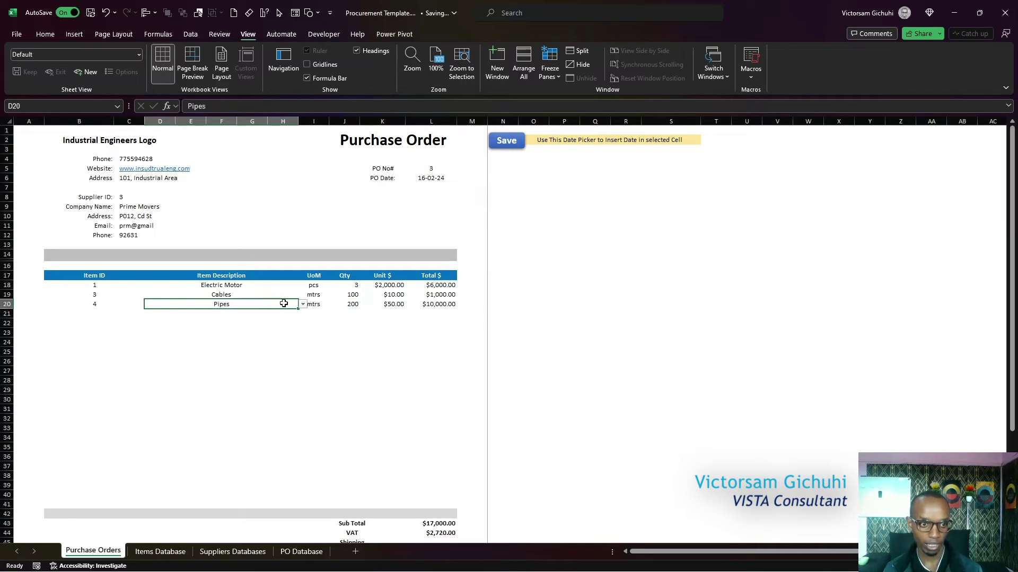
{"action": "left_click", "coordinate": [304, 305]}
{"action": "left_click", "coordinate": [191, 314]}
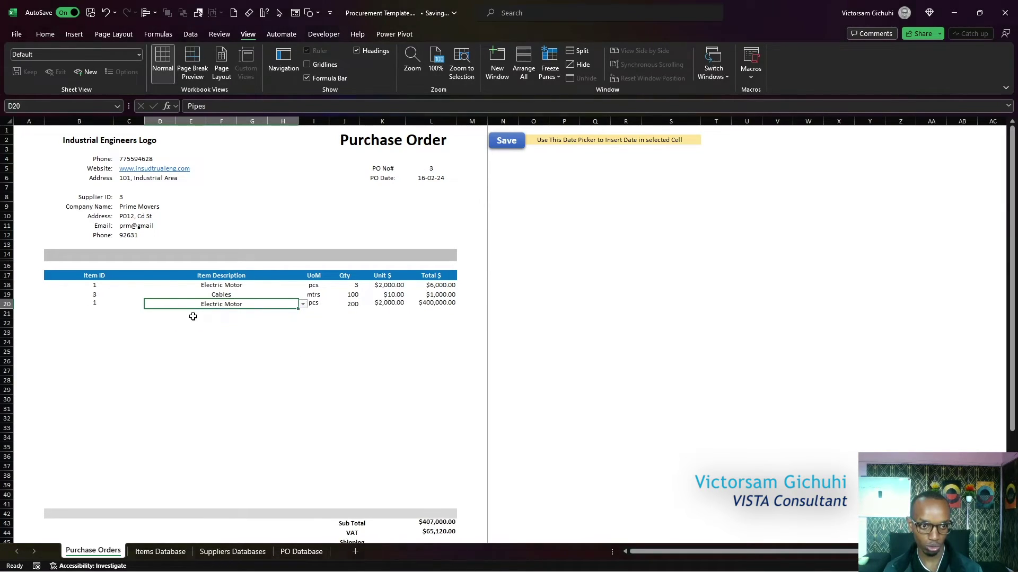
{"action": "left_click", "coordinate": [303, 305]}
{"action": "left_click", "coordinate": [225, 350]}
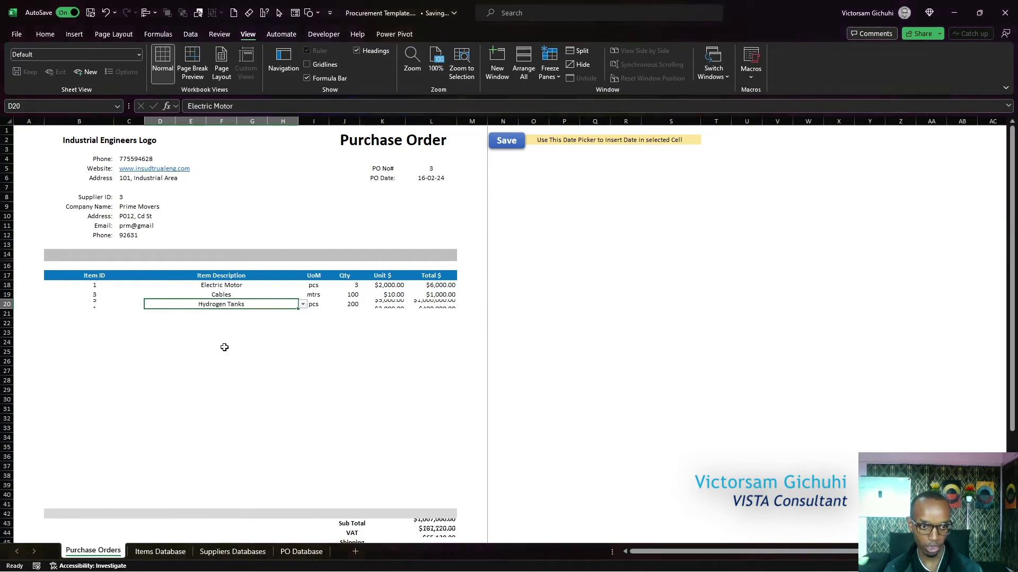
{"action": "left_click", "coordinate": [347, 303]}
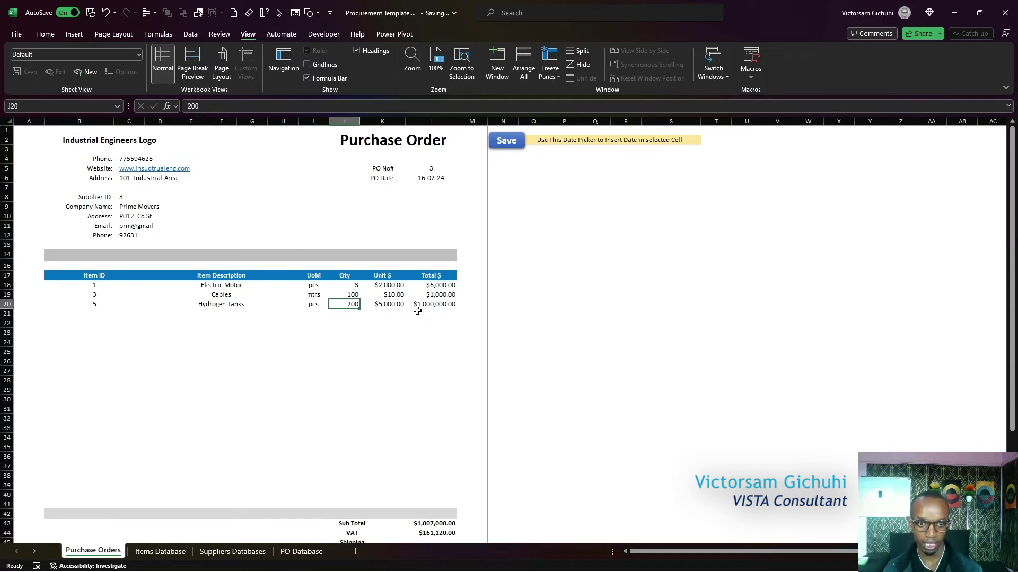
Set the Hydrogen Tanks quantity to 10 and save the PO to the database.
{"action": "type", "text": "10"}
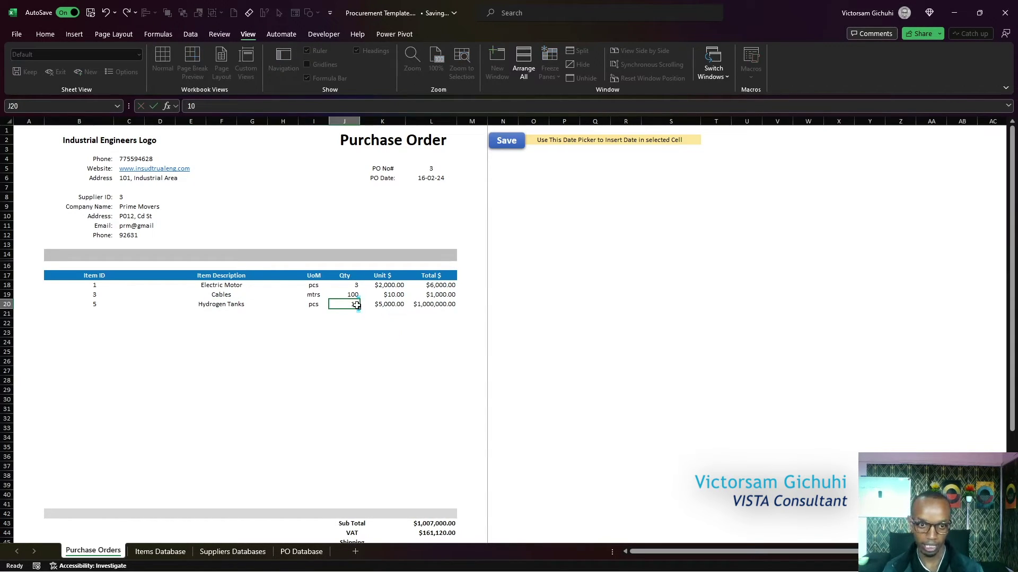
{"action": "left_click", "coordinate": [407, 334]}
{"action": "key", "text": "Up"}
{"action": "key", "text": "Up"}
{"action": "key", "text": "Up"}
{"action": "key", "text": "Left"}
{"action": "key", "text": "Left"}
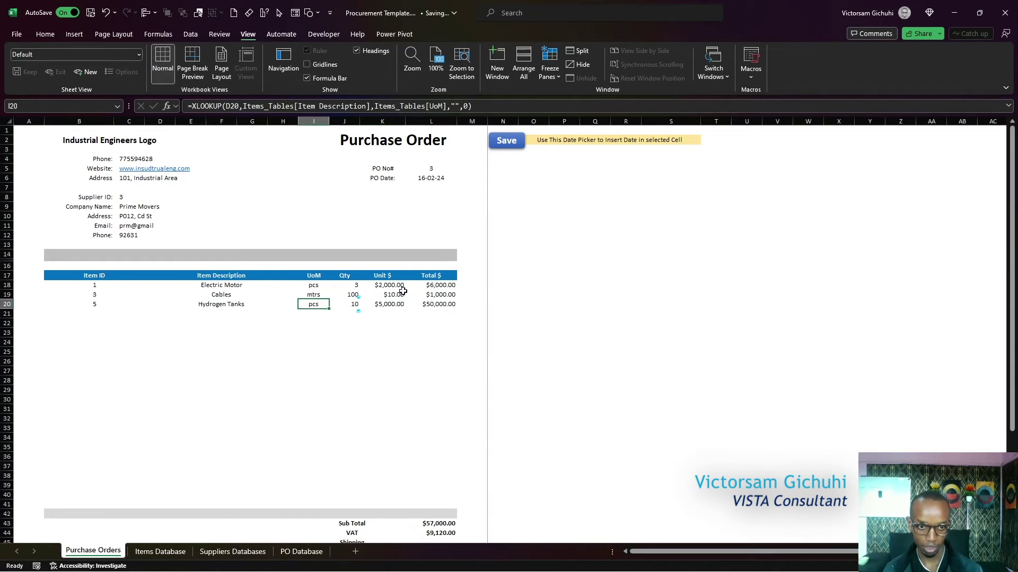
{"action": "left_click", "coordinate": [517, 145]}
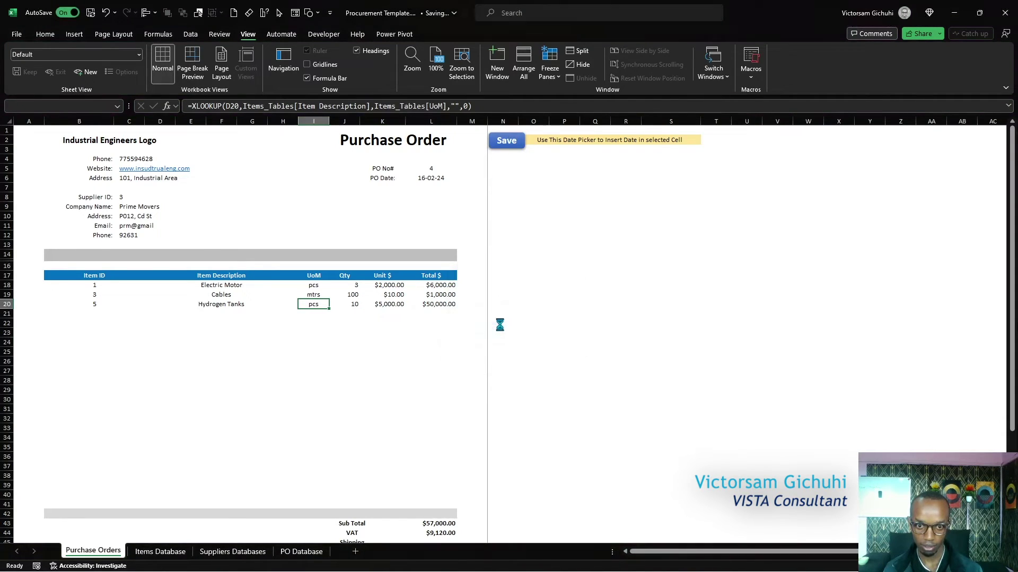
{"action": "left_click", "coordinate": [554, 326]}
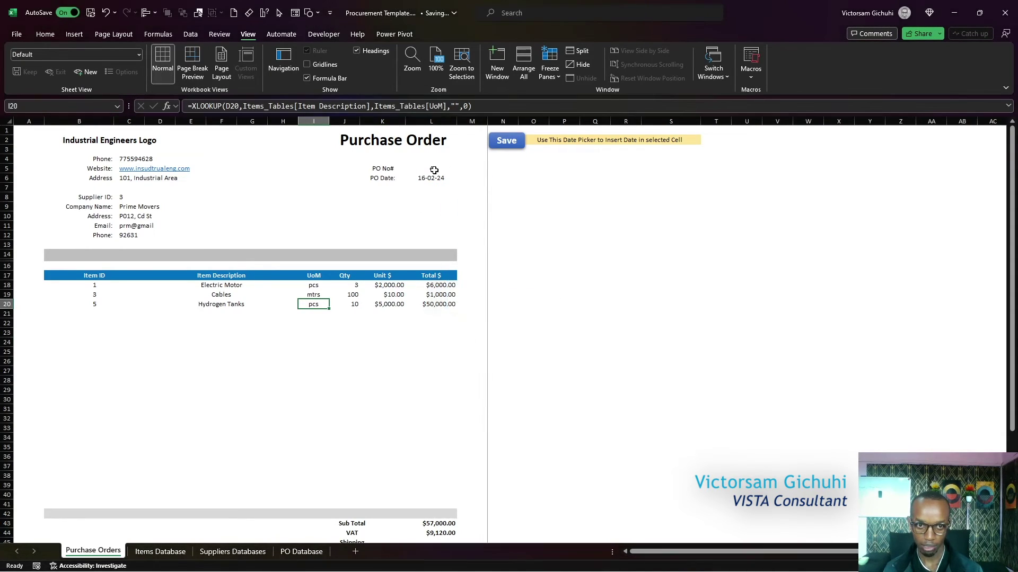
Verify the next PO number formula and the saved PO numbers B2:B11 in PO Database.
{"action": "left_click", "coordinate": [433, 170]}
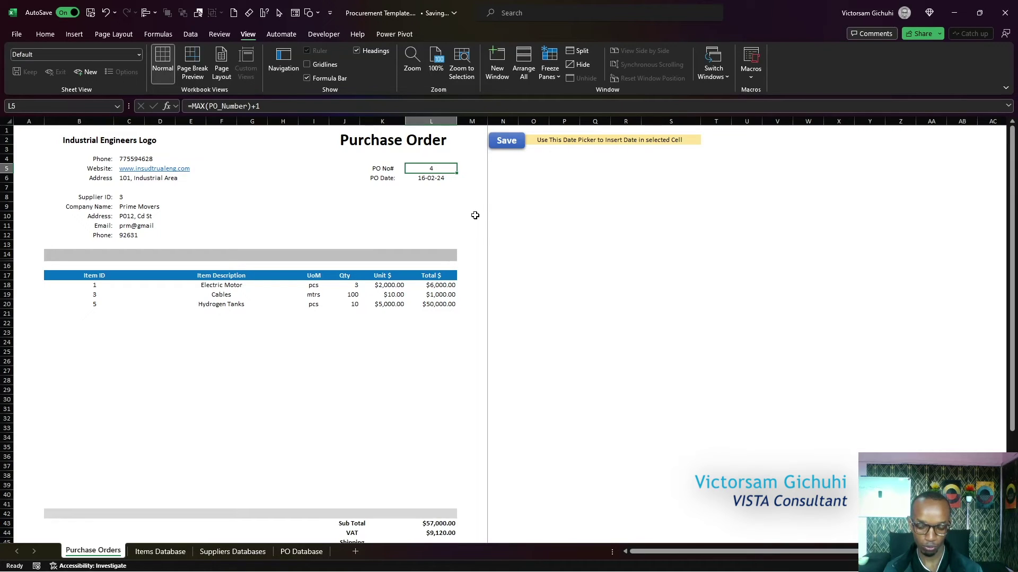
{"action": "left_click", "coordinate": [301, 552]}
{"action": "left_click_drag", "start_coordinate": [73, 143], "coordinate": [87, 237]}
{"action": "left_click", "coordinate": [93, 552]}
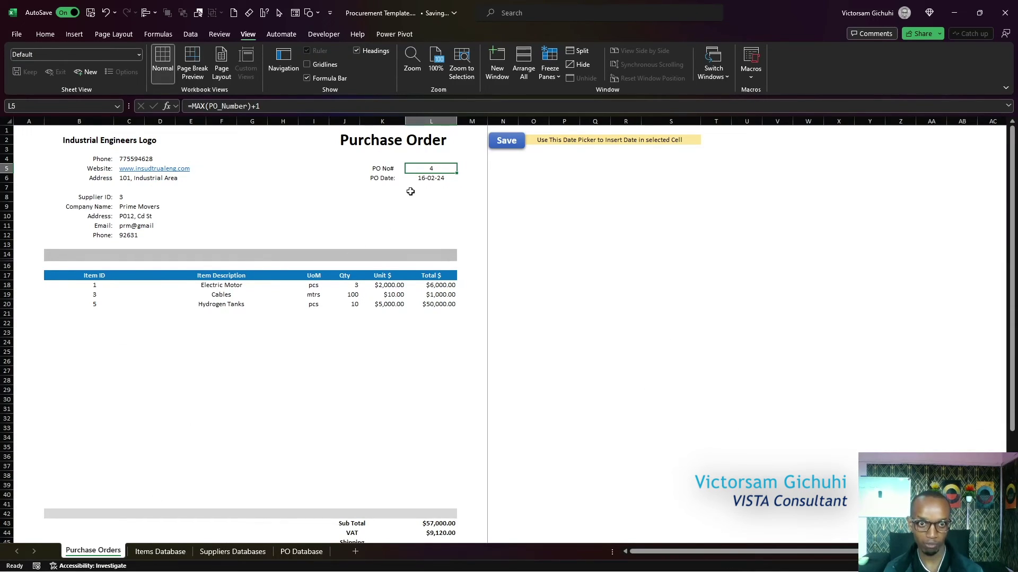
{"action": "left_click", "coordinate": [142, 206]}
{"action": "left_click", "coordinate": [211, 208]}
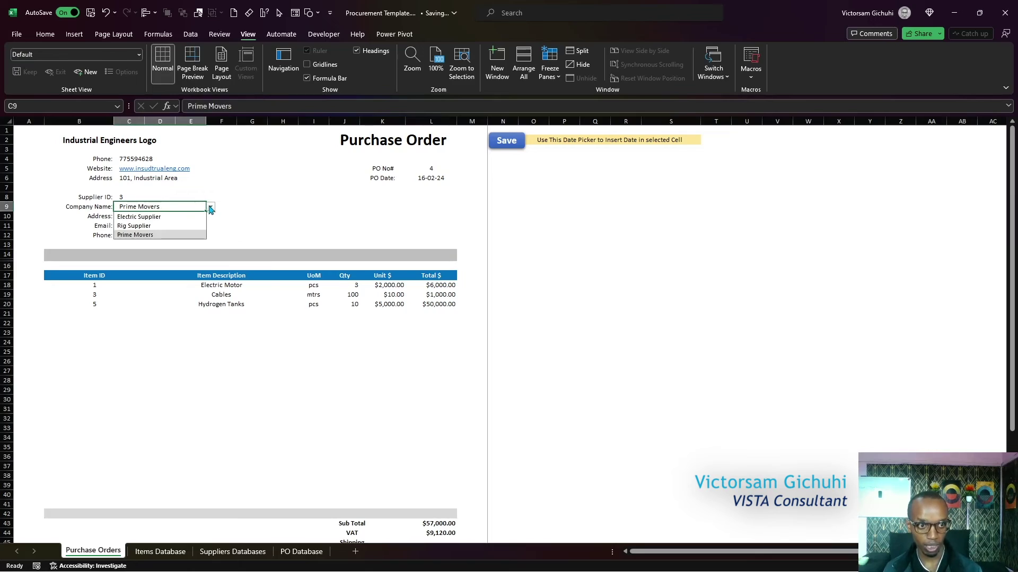
{"action": "left_click", "coordinate": [190, 226]}
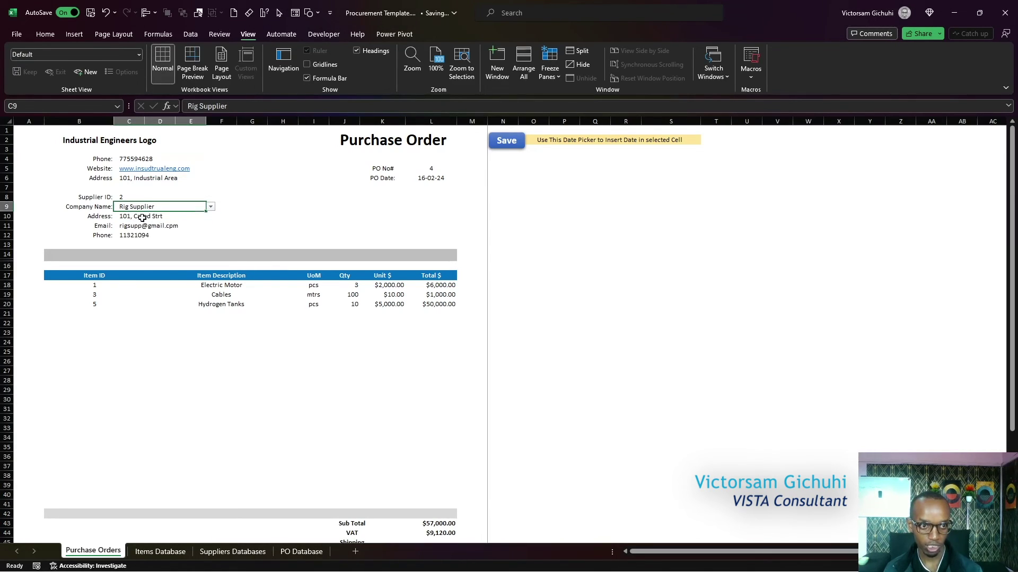
{"action": "left_click", "coordinate": [210, 207]}
{"action": "key", "text": "Escape"}
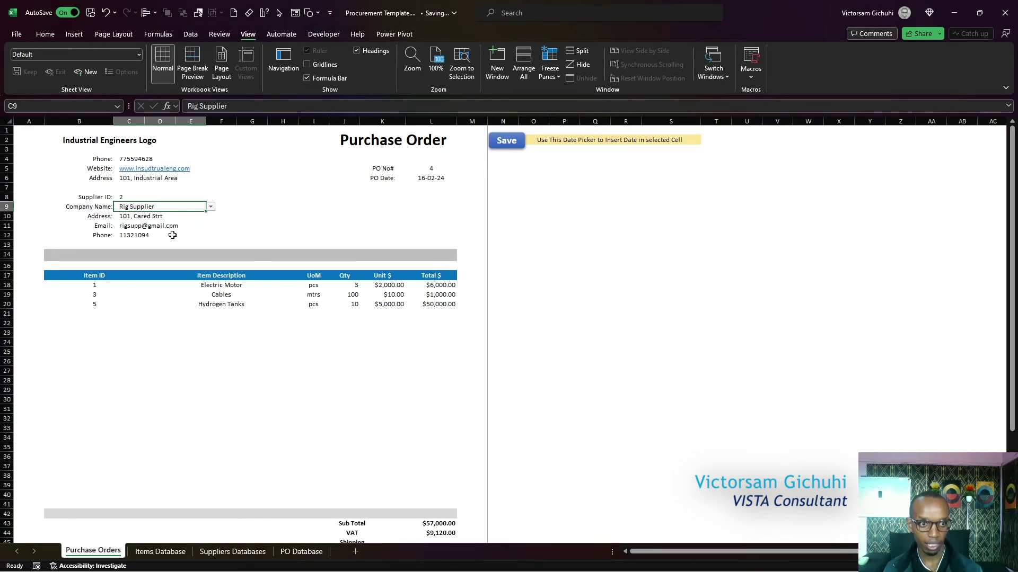
{"action": "left_click", "coordinate": [210, 207]}
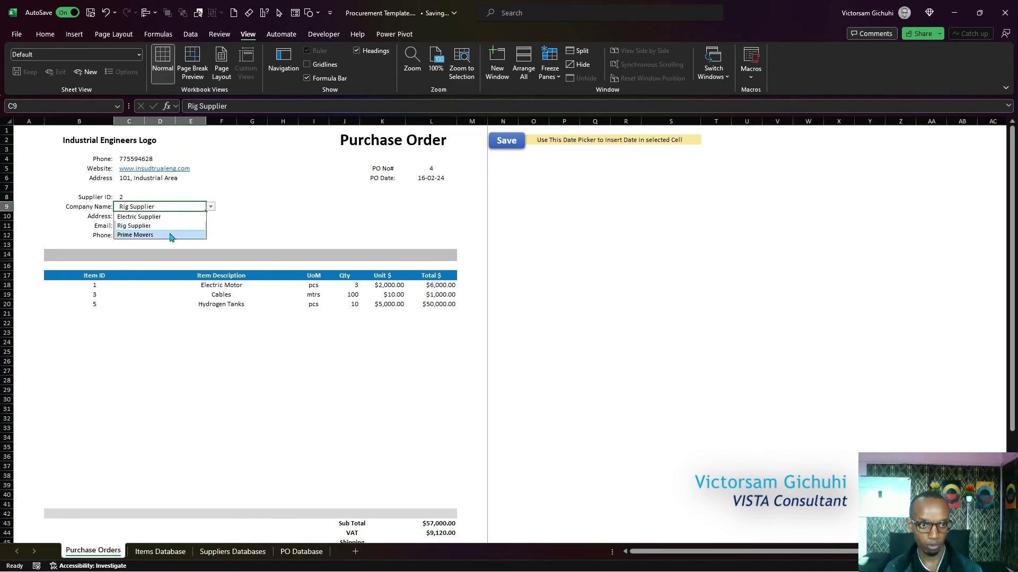
{"action": "left_click", "coordinate": [170, 235]}
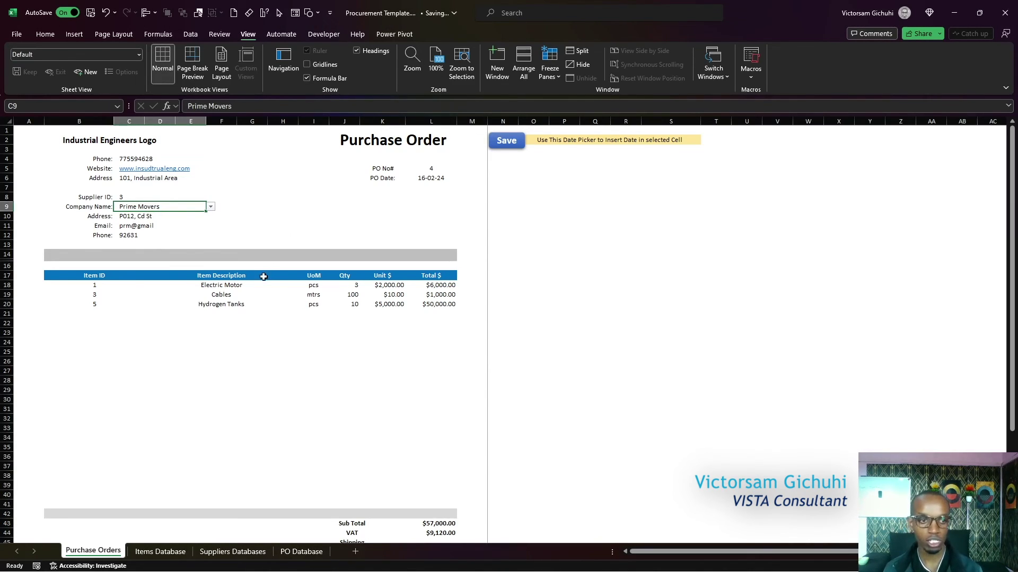
{"action": "scroll", "coordinate": [264, 278], "scroll_direction": "down", "scroll_amount": 3}
{"action": "scroll", "coordinate": [264, 277], "scroll_direction": "up", "scroll_amount": 3}
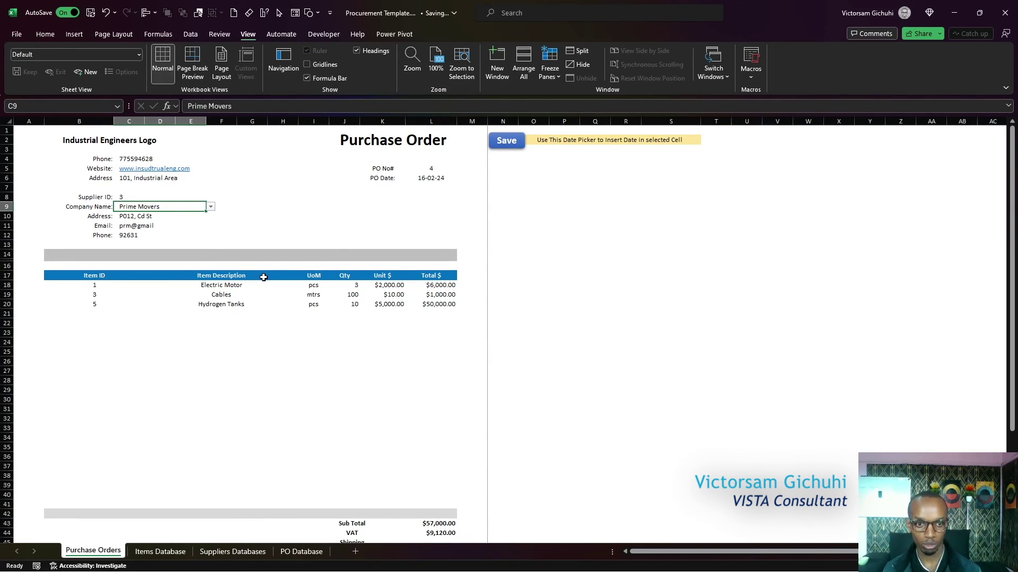
{"action": "left_click", "coordinate": [233, 306]}
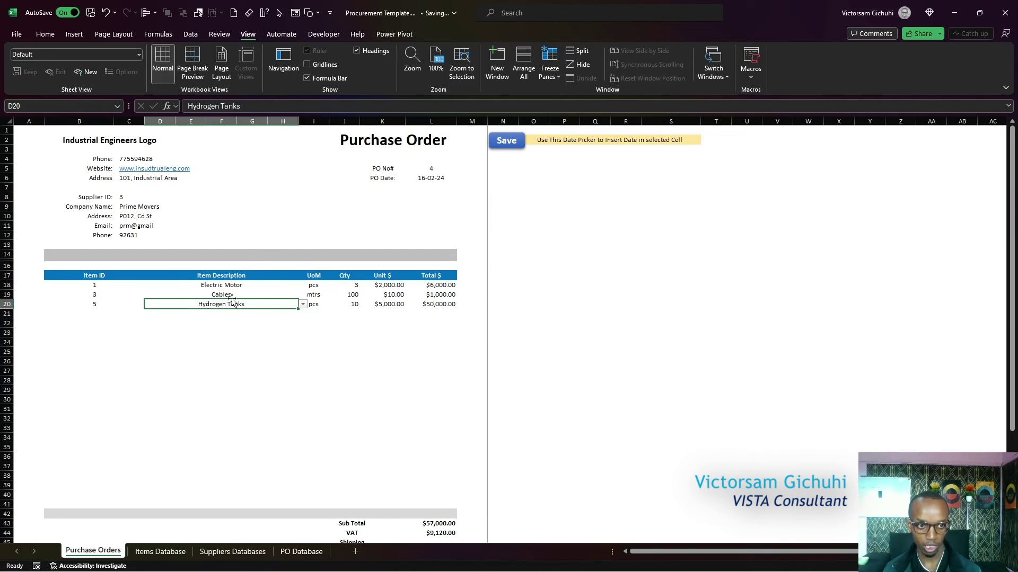
{"action": "left_click", "coordinate": [149, 208]}
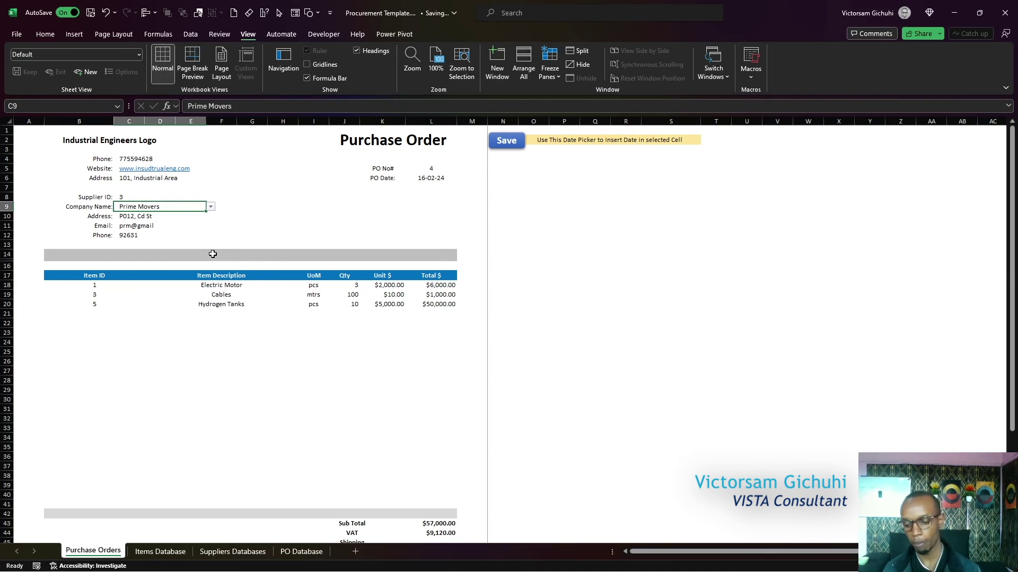
{"action": "left_click", "coordinate": [167, 556]}
{"action": "left_click", "coordinate": [234, 552]}
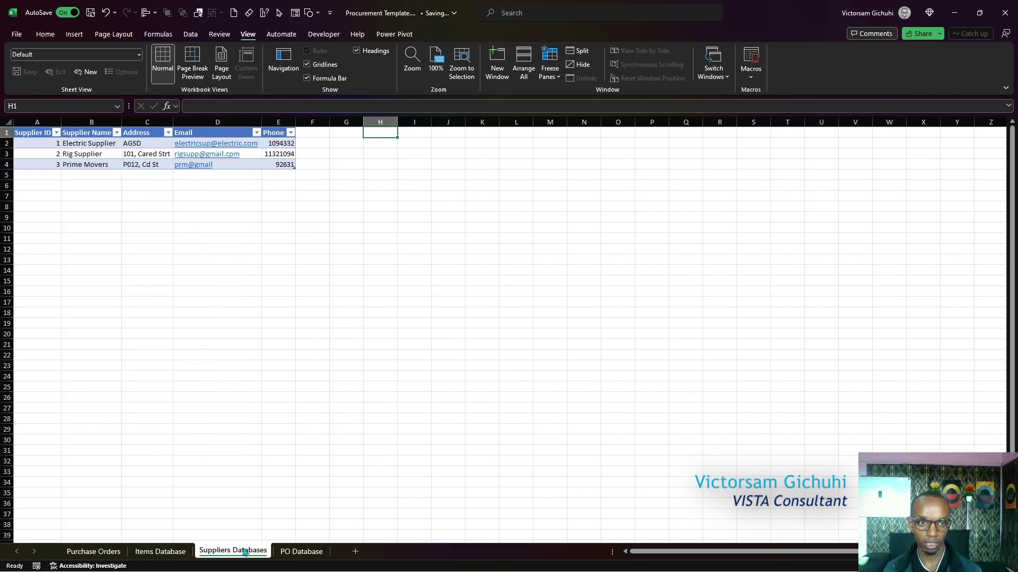
{"action": "left_click", "coordinate": [297, 552]}
{"action": "left_click", "coordinate": [164, 552]}
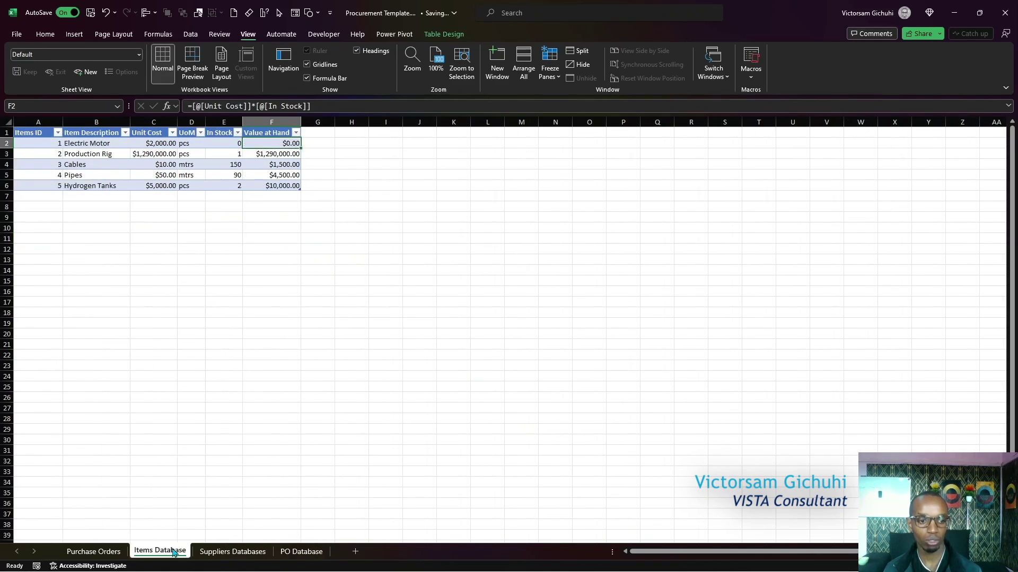
{"action": "left_click", "coordinate": [101, 552]}
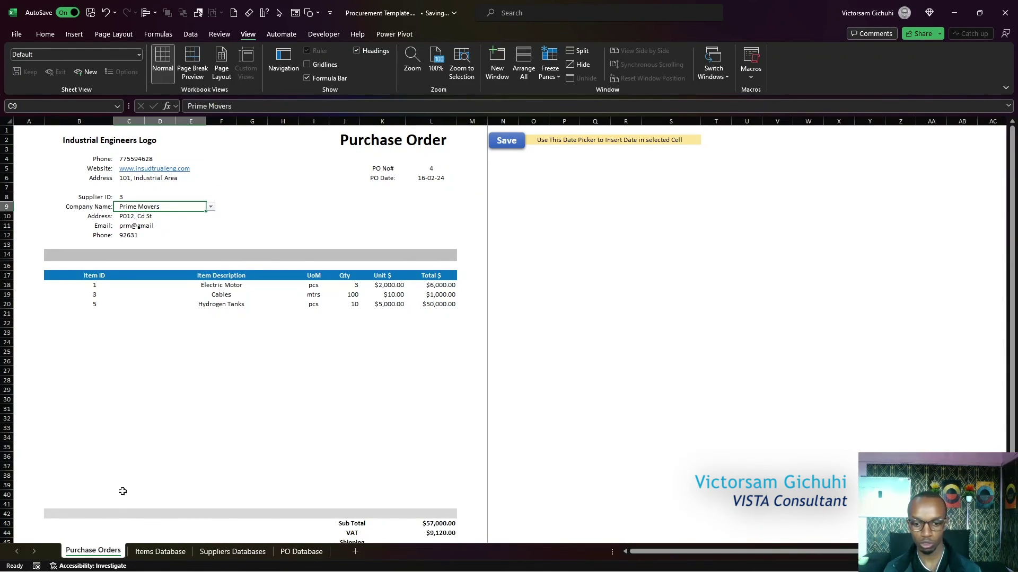